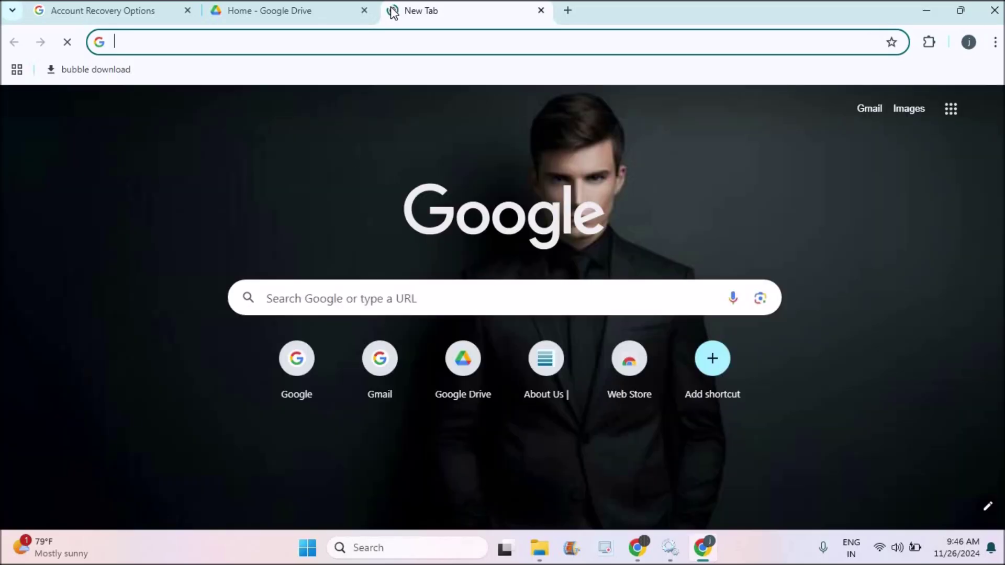
- Search Google for 'zotero download for windows'
type("zo")
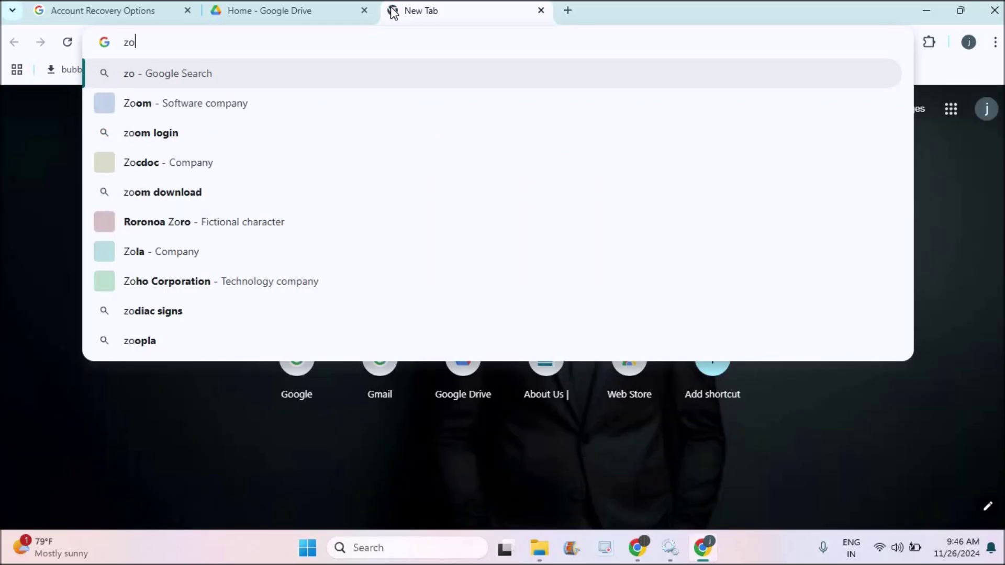
type("tero downlow")
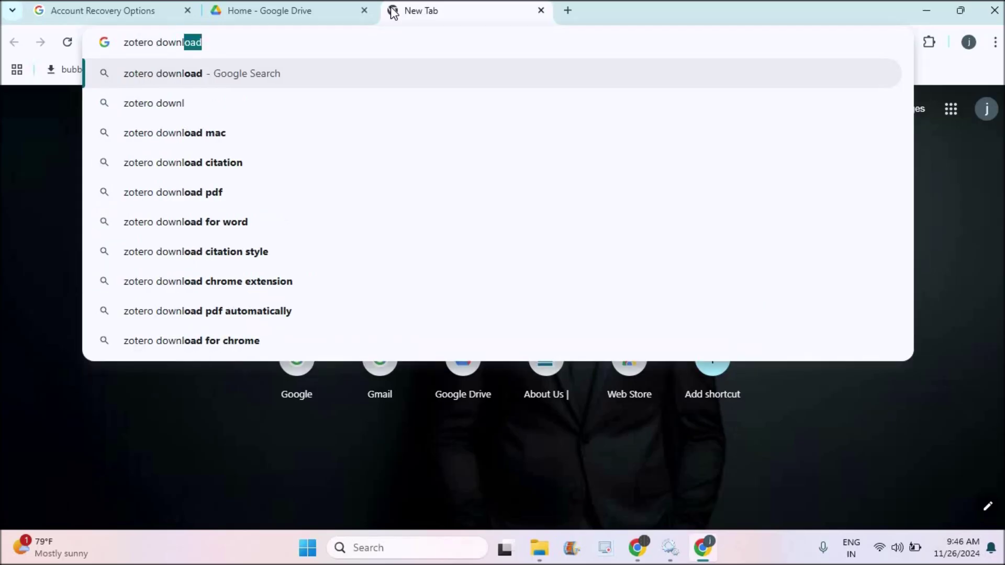
key("BackSpace")
key("BackSpace")
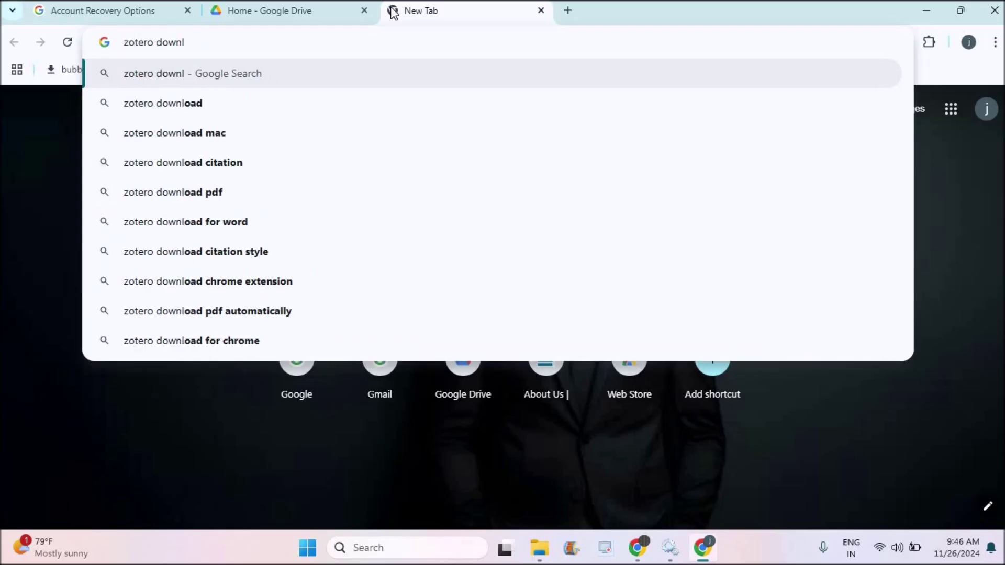
type("oad for")
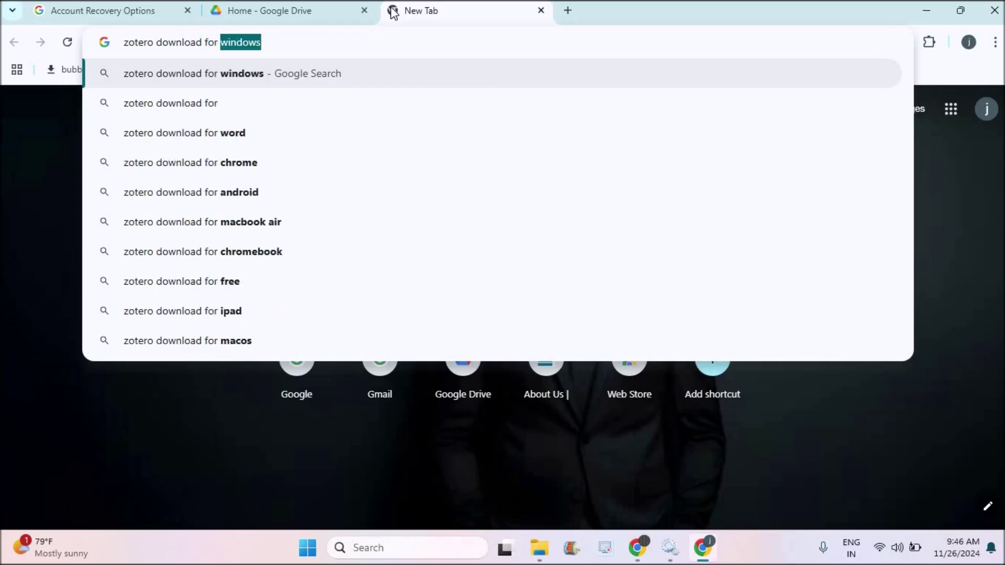
key("Return")
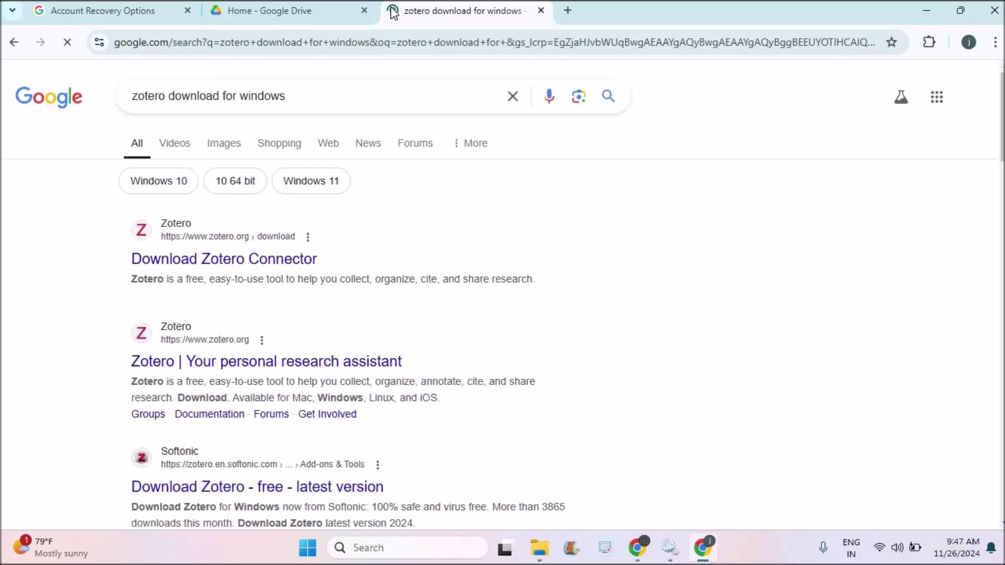
- Download the 64-bit Zotero 7 for Windows installer and open Zotero-7.0.9_x64_setup
scroll(107, 312, "down", 3)
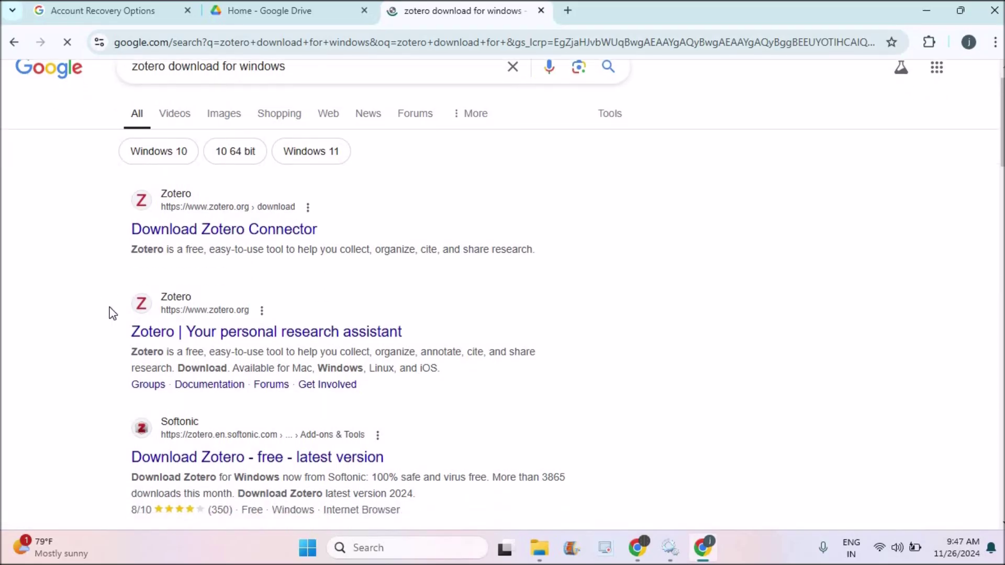
scroll(110, 313, "up", 3)
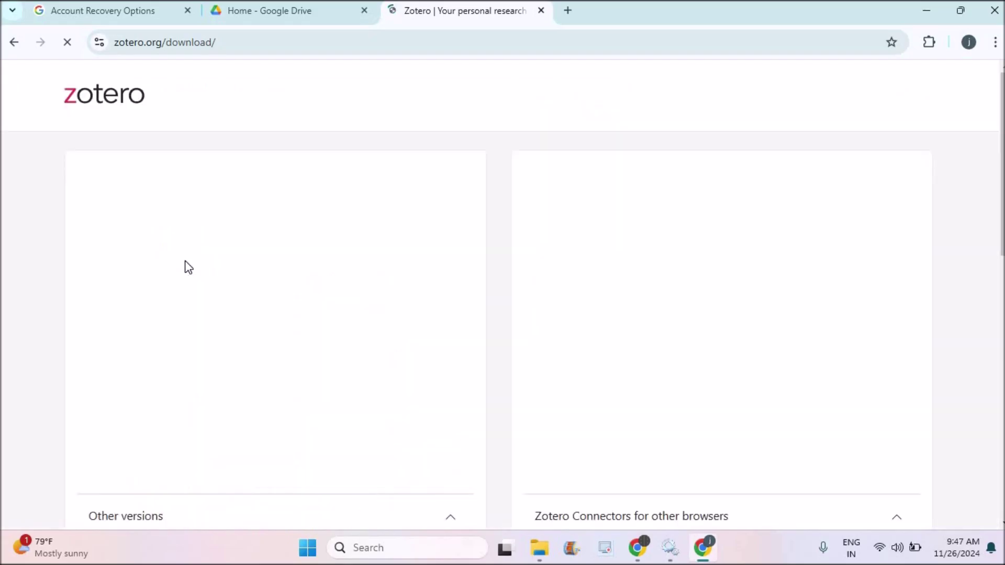
left_click_drag(157, 307, 408, 310)
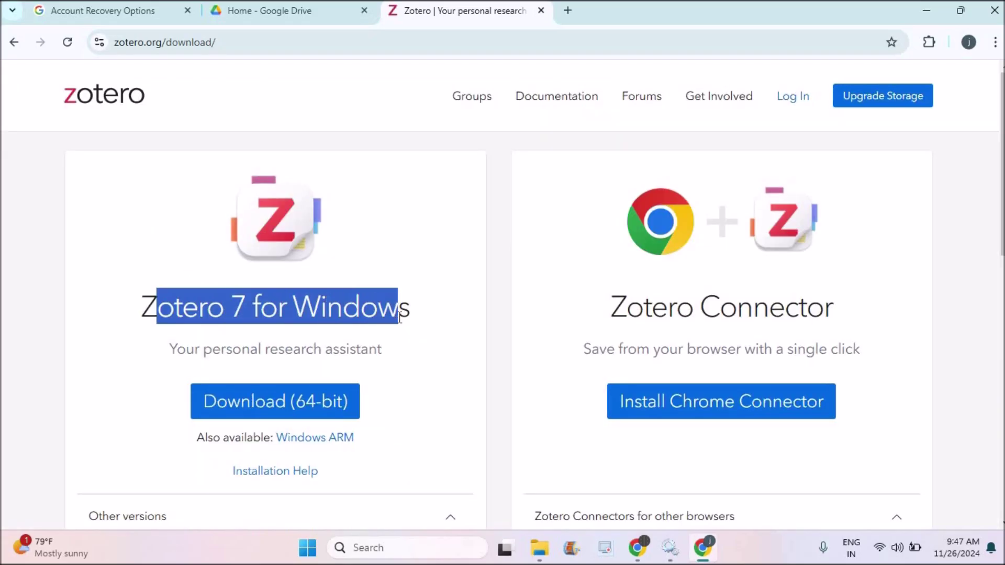
left_click(240, 370)
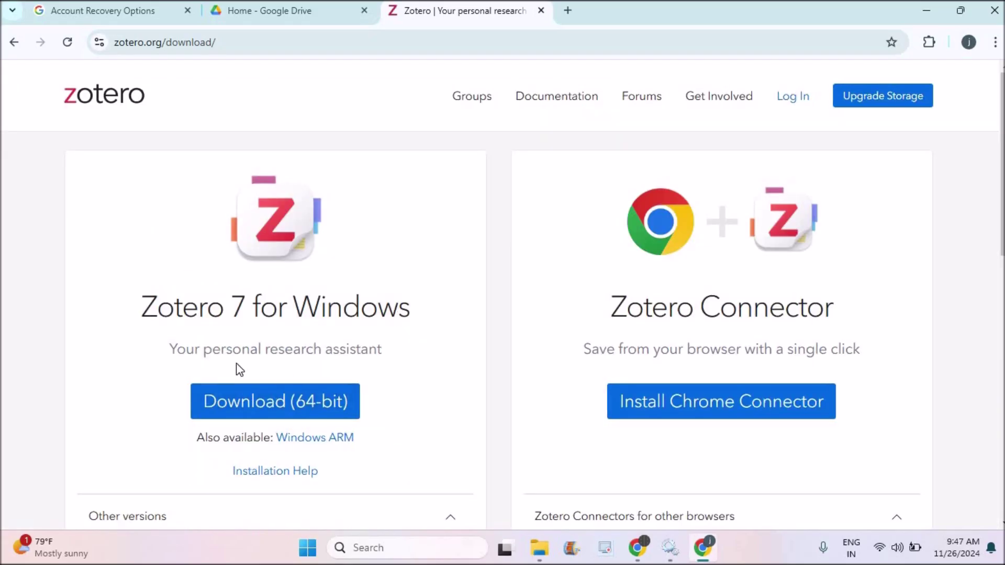
left_click(251, 402)
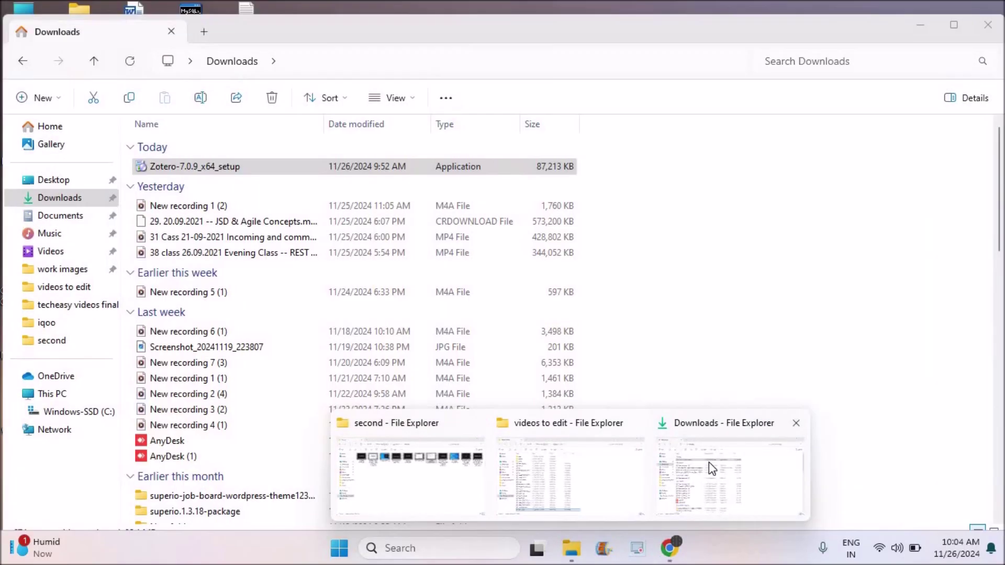
double_click(265, 175)
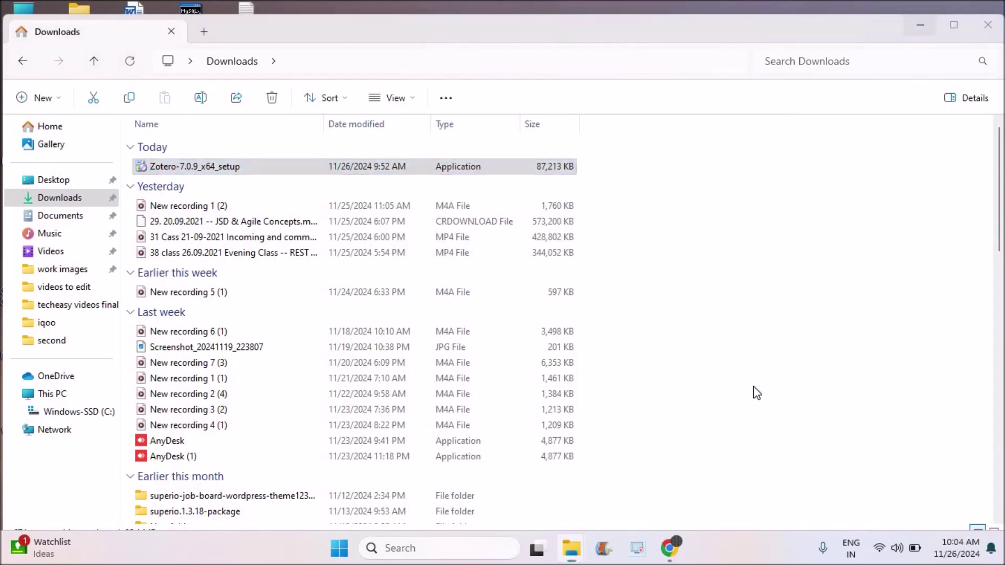
- Install Zotero with the standard setup type through to Finish, then minimise File Explorer
left_click(575, 392)
left_click(588, 388)
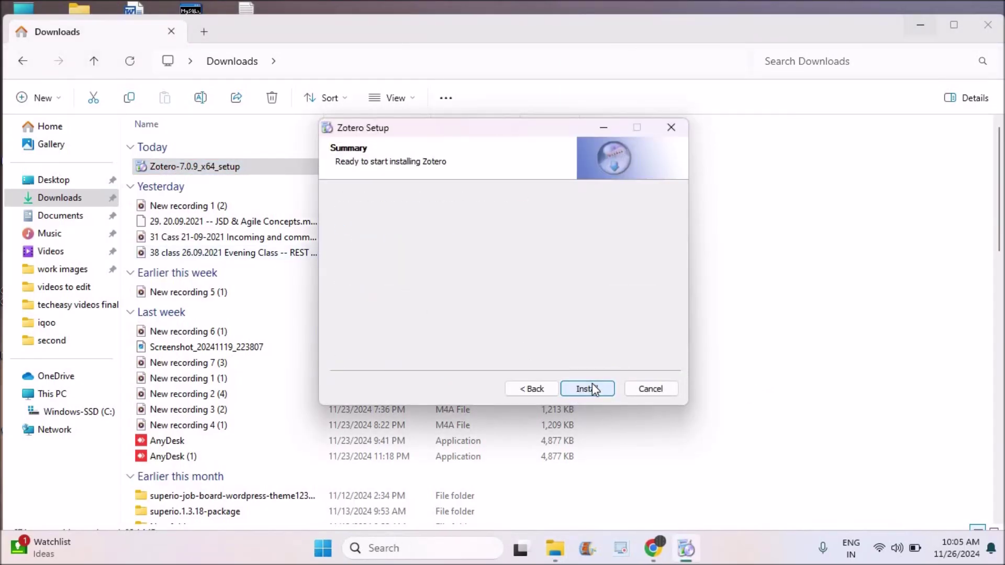
left_click(592, 388)
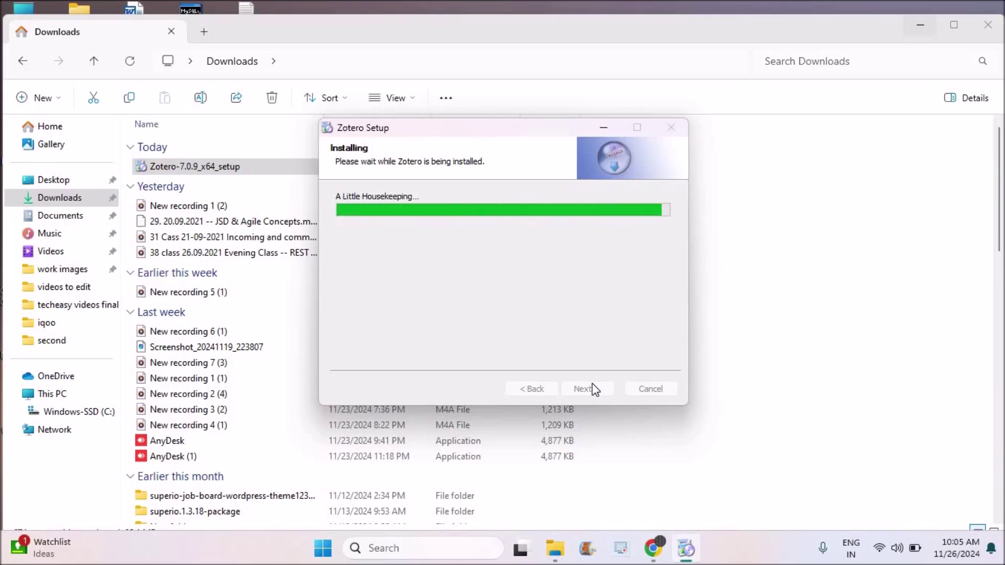
left_click(587, 388)
left_click(920, 24)
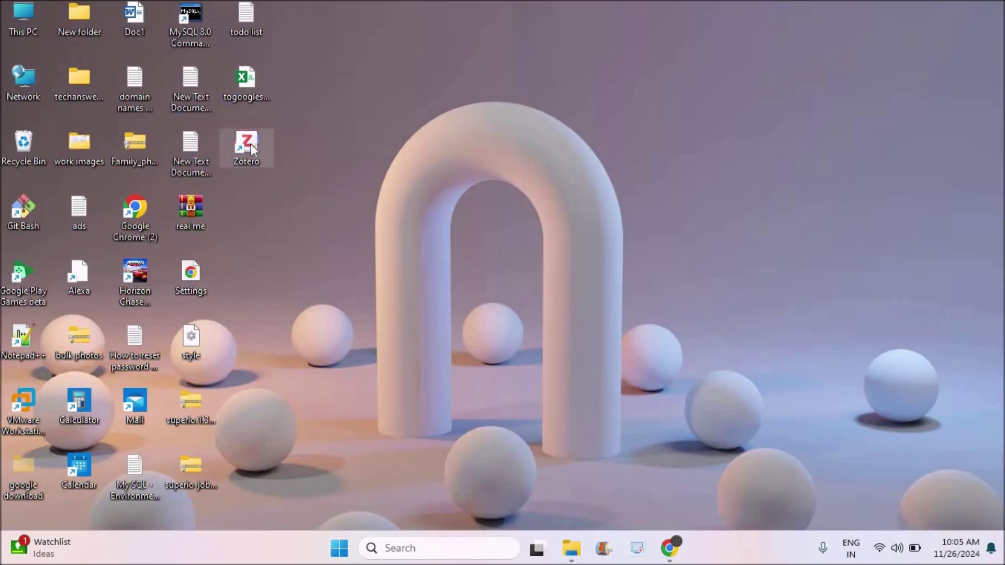
- Launch Zotero from its desktop shortcut and maximise its window
double_click(262, 162)
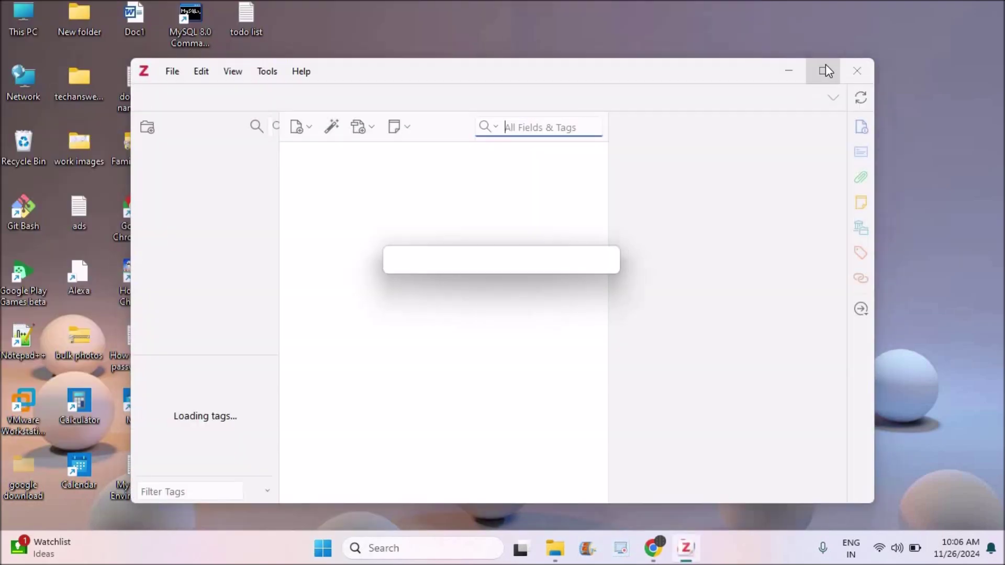
left_click(826, 70)
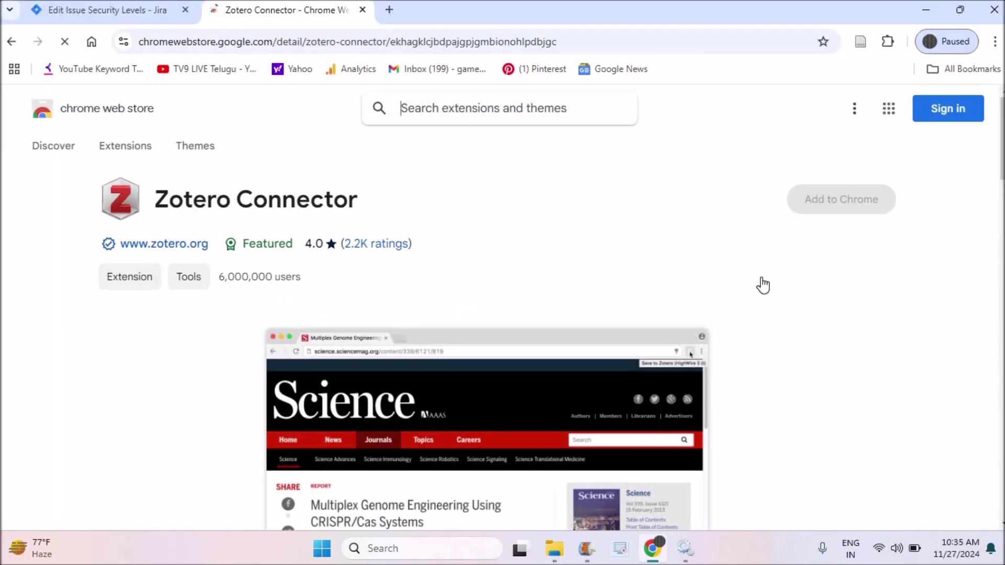
- Pin Zotero Connector to Chrome's toolbar from the Extensions menu
left_click(887, 42)
left_click(867, 192)
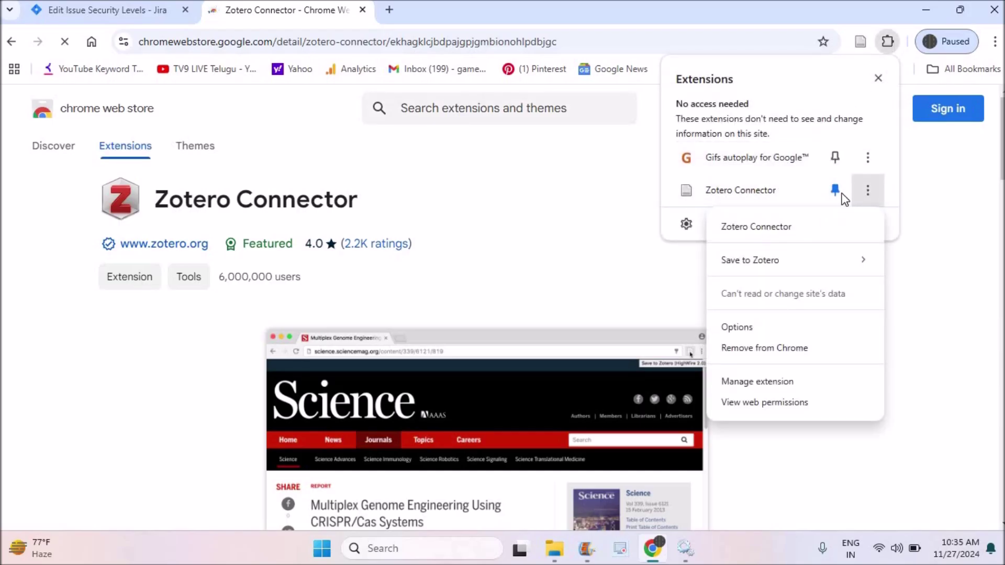
left_click(835, 190)
left_click(835, 191)
left_click(858, 44)
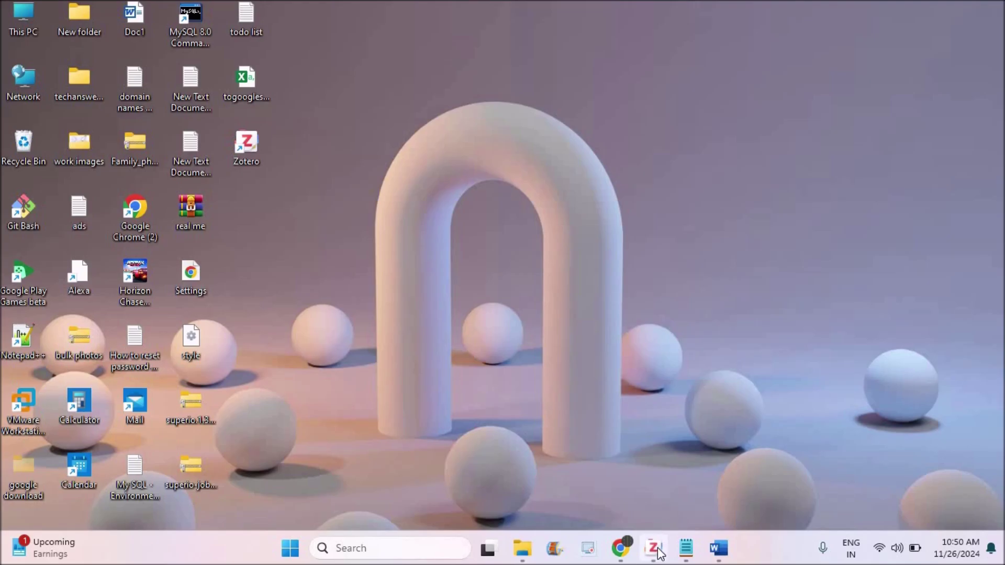
- Show all items in My Library, then copy PMID 24011524 from the Europe PMC article
left_click(655, 547)
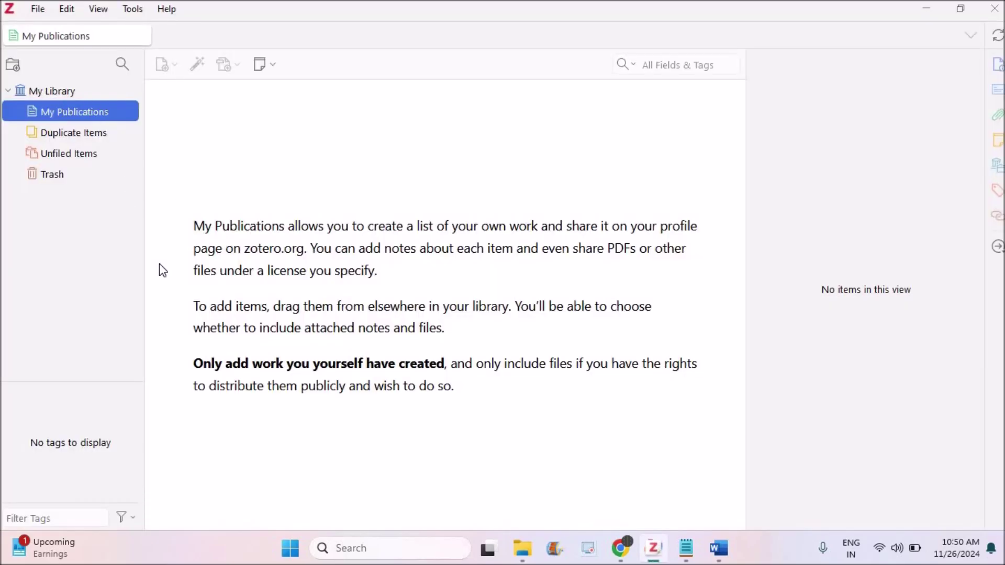
left_click(52, 90)
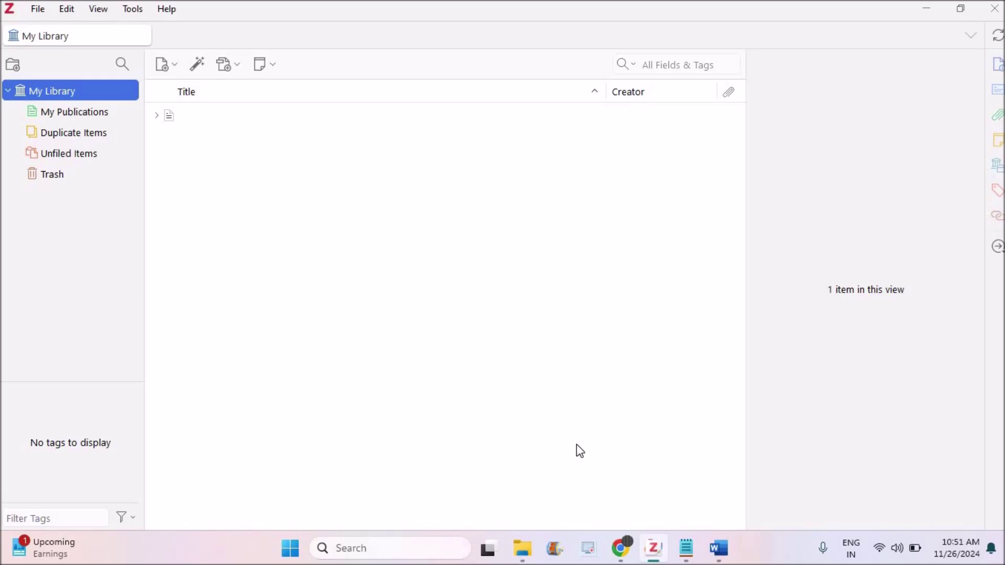
left_click(620, 548)
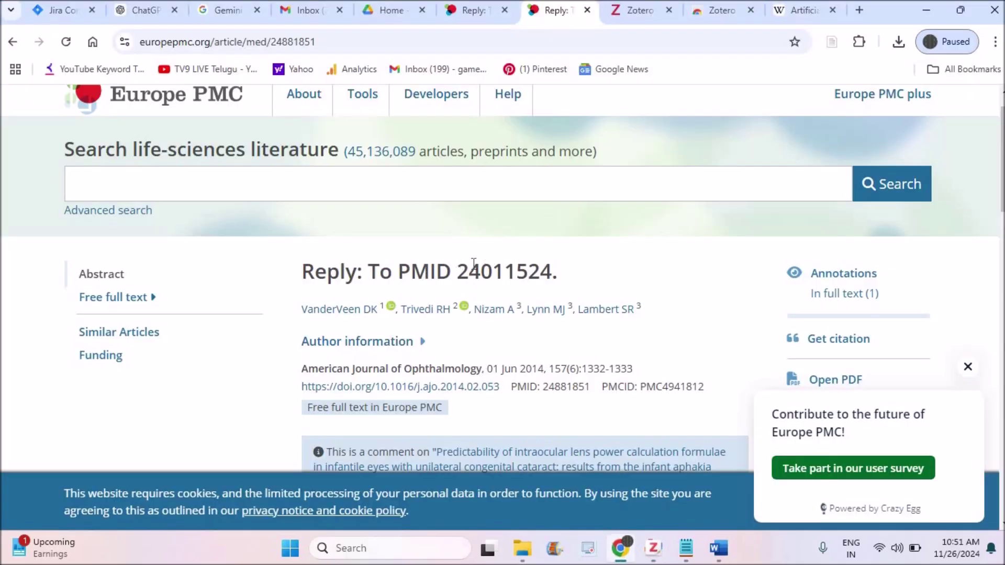
left_click_drag(457, 271, 553, 271)
right_click(523, 270)
left_click(556, 288)
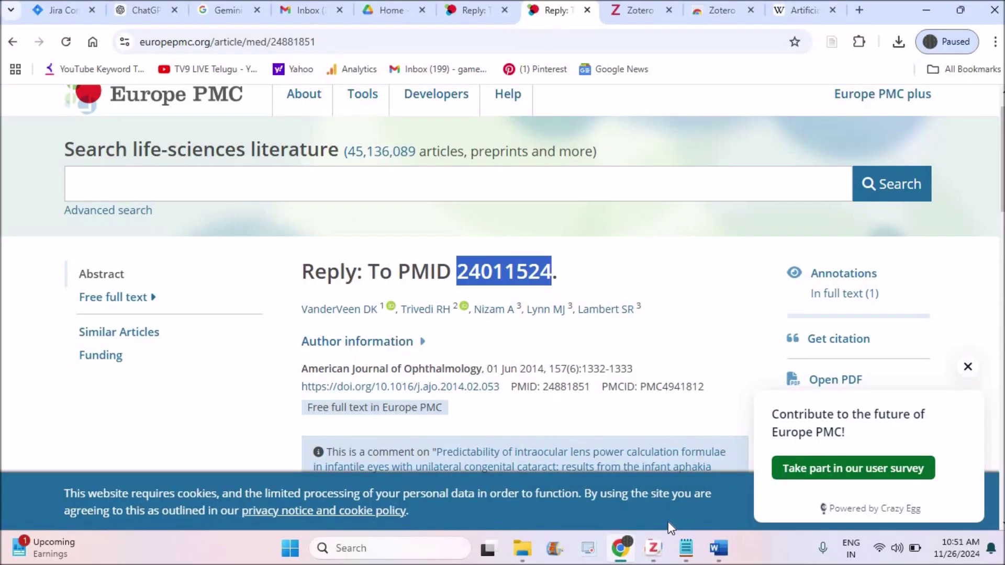
- Add the article to Zotero by pasting PMID 24011524 as identifier, then collapse its abstract
left_click(653, 548)
left_click(196, 65)
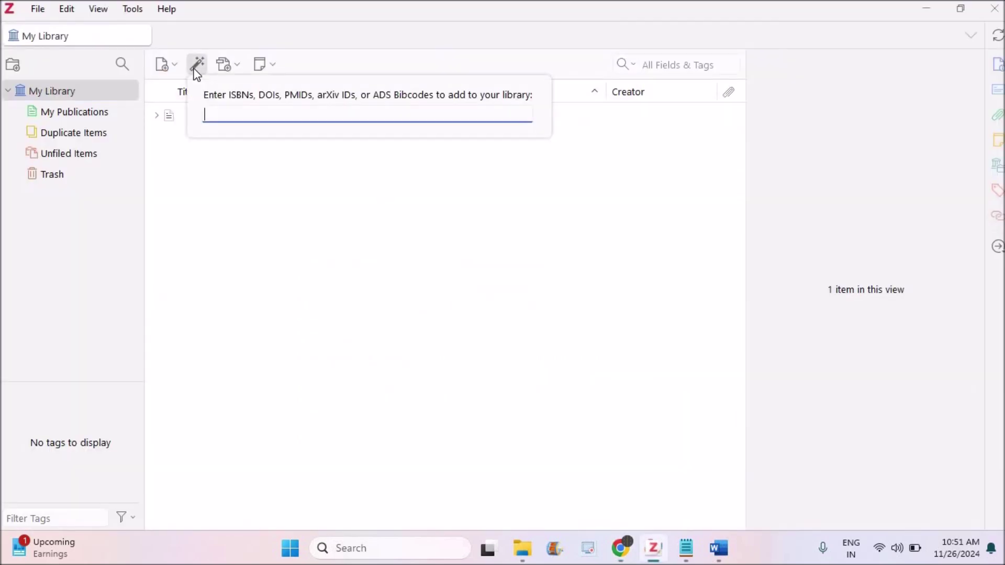
right_click(221, 114)
left_click(252, 225)
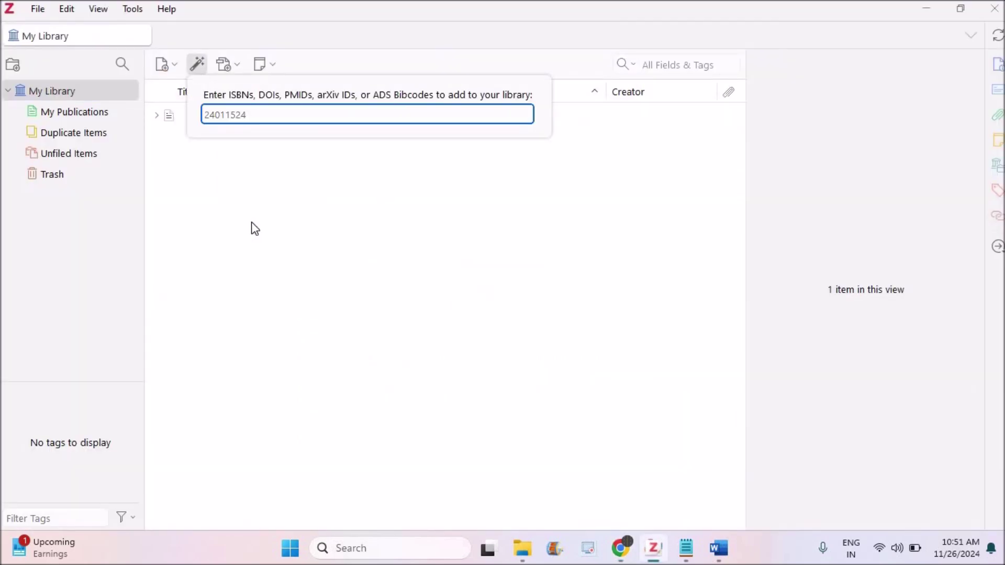
left_click(972, 157)
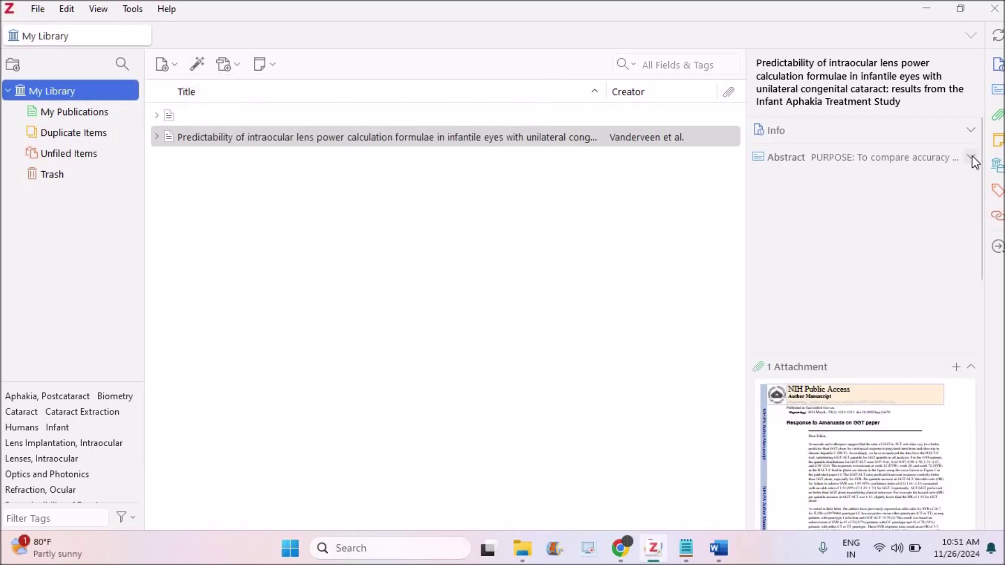
- Collapse the article's 13 tags and return to the My Library tab showing its Info
left_click(971, 299)
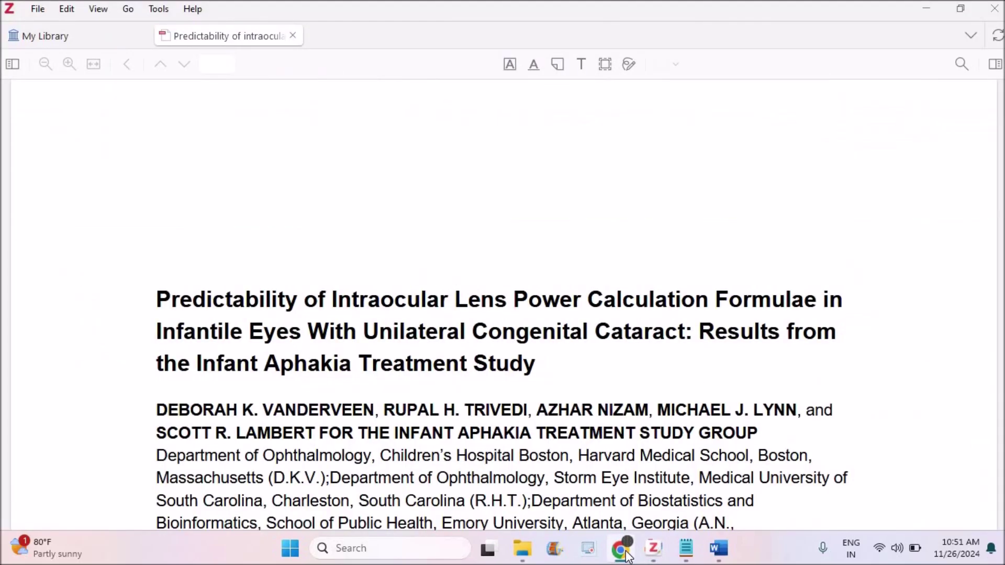
left_click(627, 554)
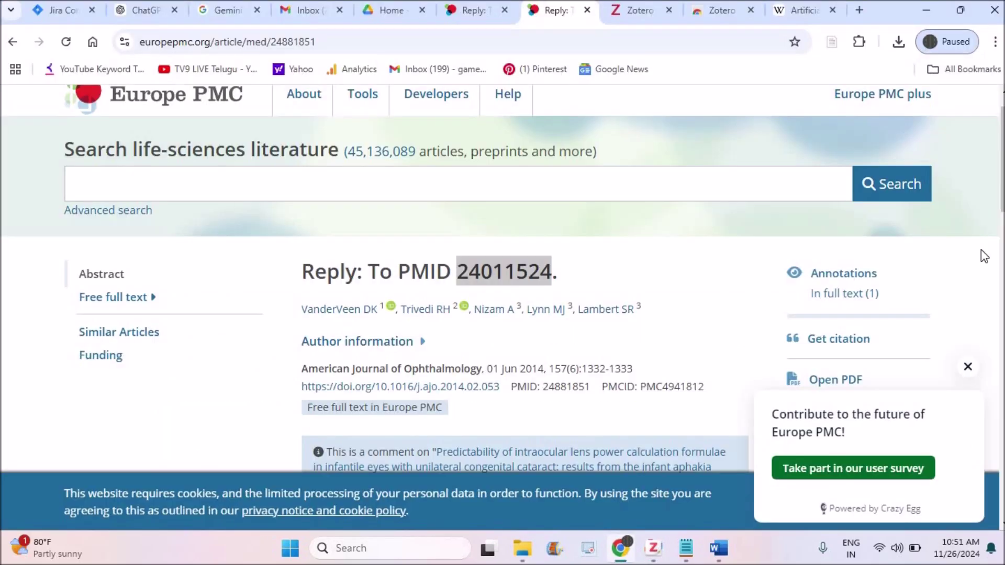
left_click(653, 548)
left_click(87, 36)
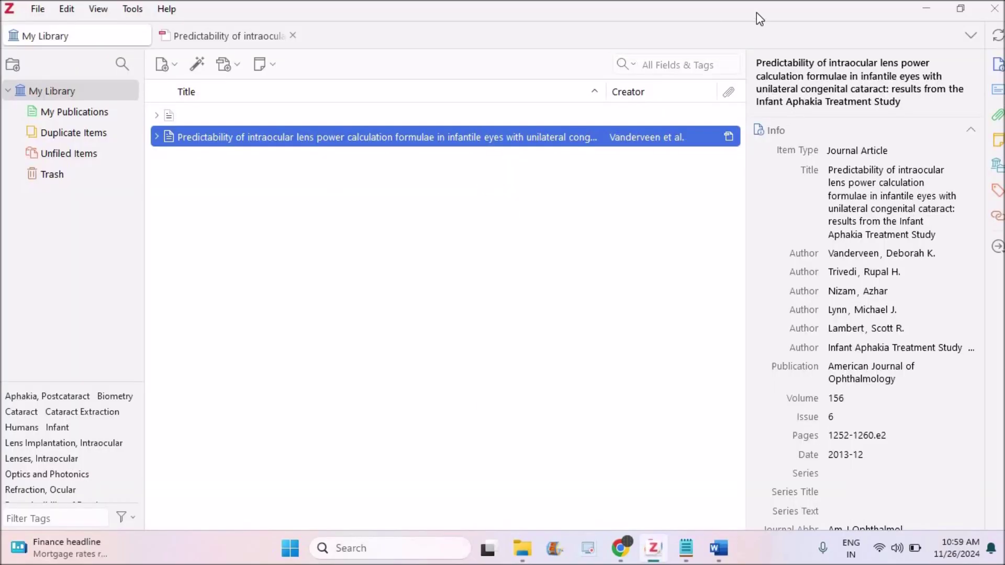
- Switch to the Wikipedia Artificial intelligence tab, briefly checking the AI article in Word
left_click(926, 8)
left_click(620, 548)
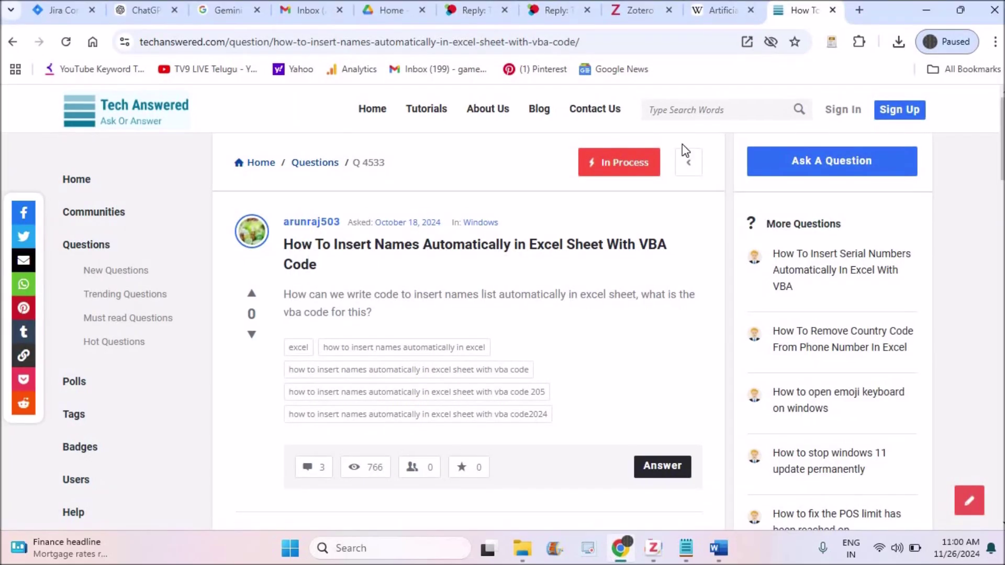
left_click(721, 10)
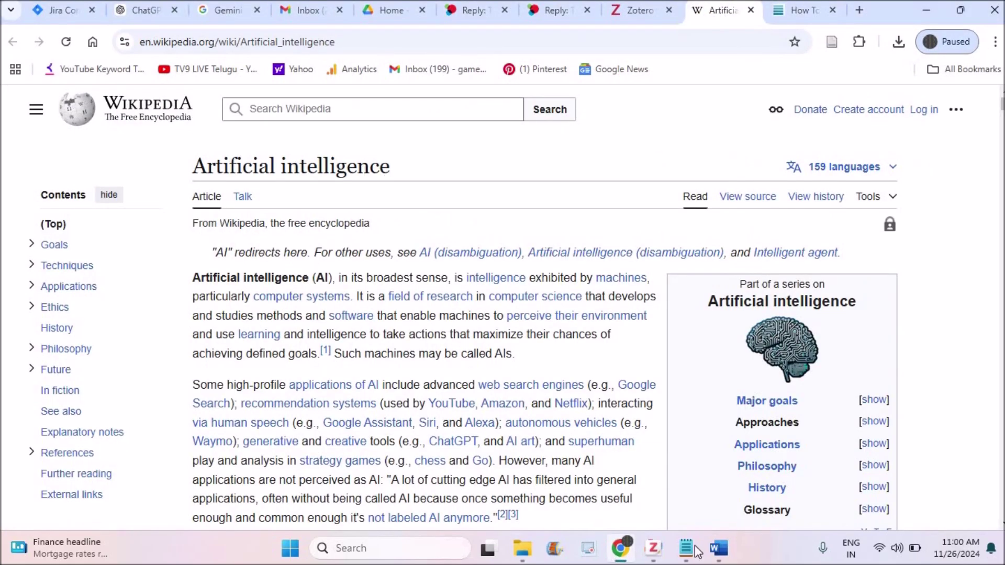
left_click(719, 548)
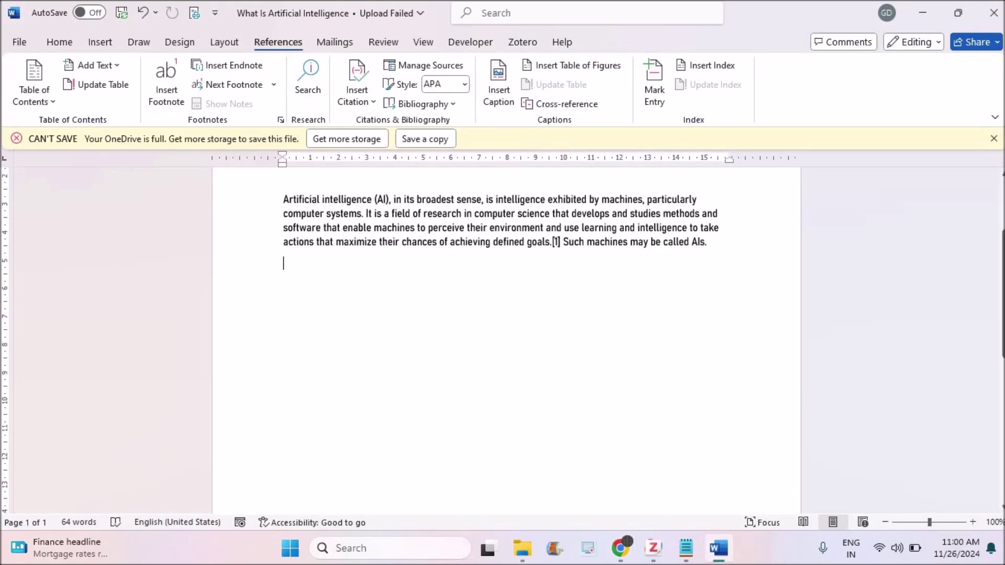
scroll(506, 314, "up", 3)
left_click(922, 12)
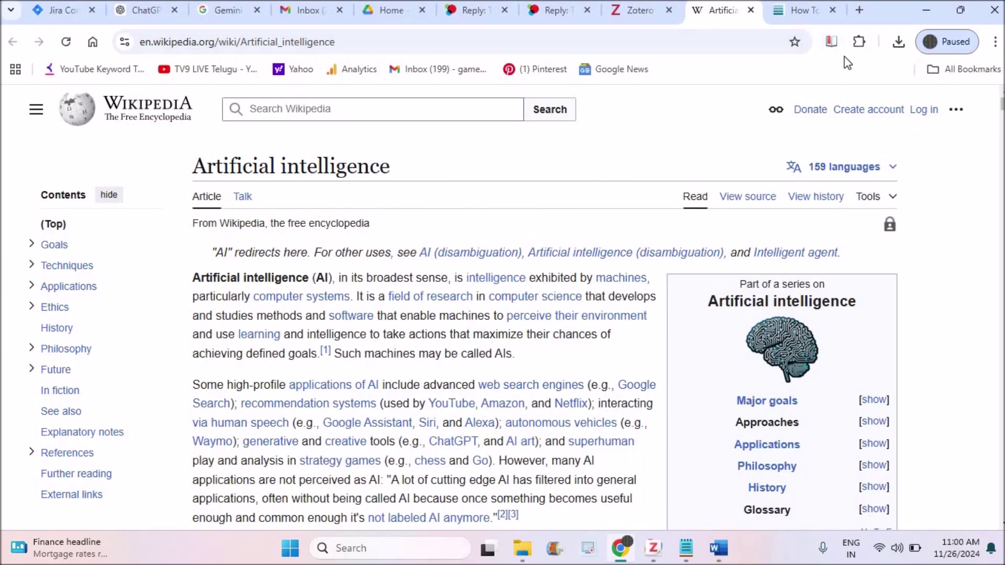
- Save the Wikipedia Artificial intelligence page to Zotero as Web Page with Snapshot
right_click(832, 41)
mouse_move(849, 109)
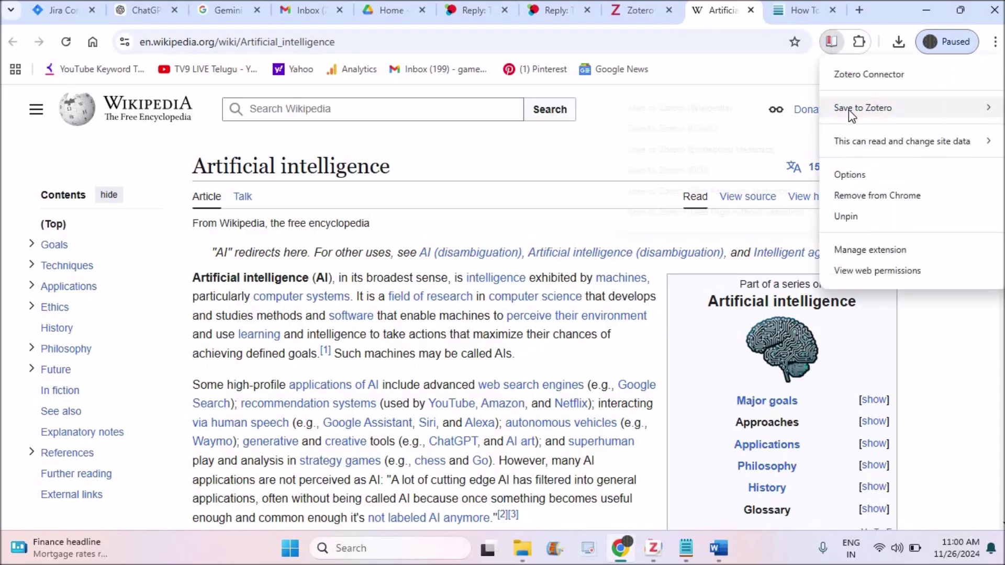
left_click(760, 112)
right_click(831, 41)
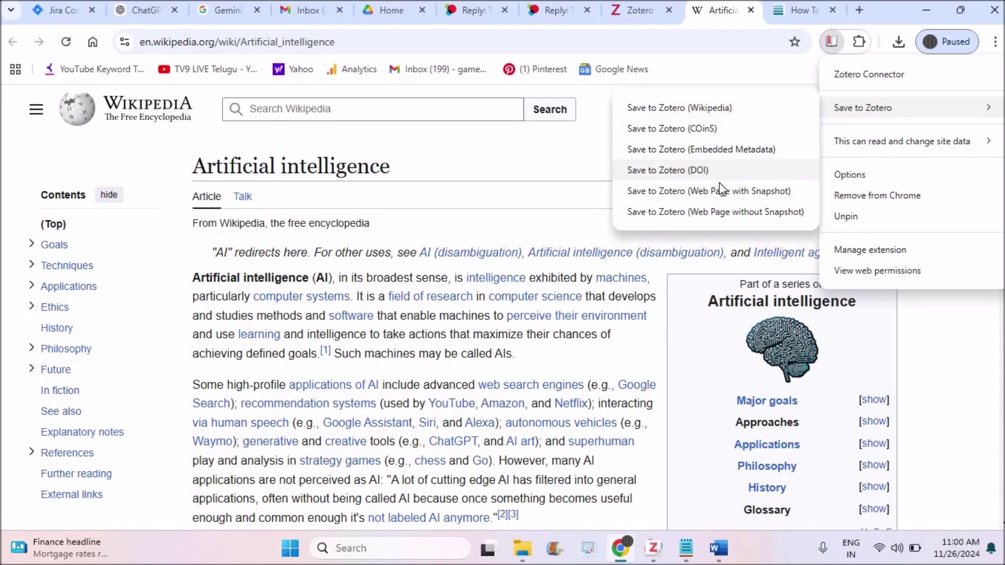
left_click(719, 189)
- Confirm the AI page now appears in My Library, then hide Zotero
mouse_move(653, 548)
left_click(643, 496)
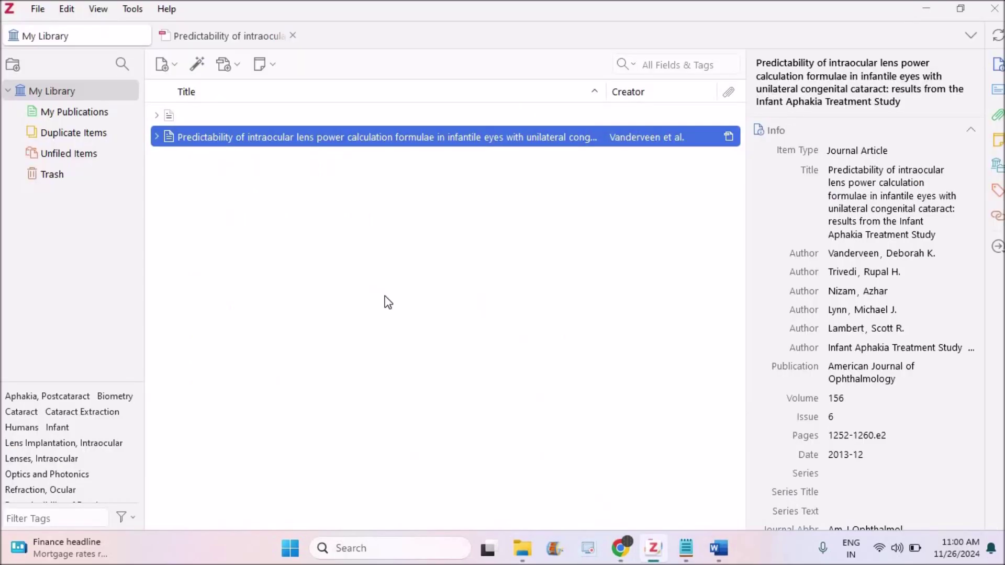
left_click(50, 112)
left_click(59, 92)
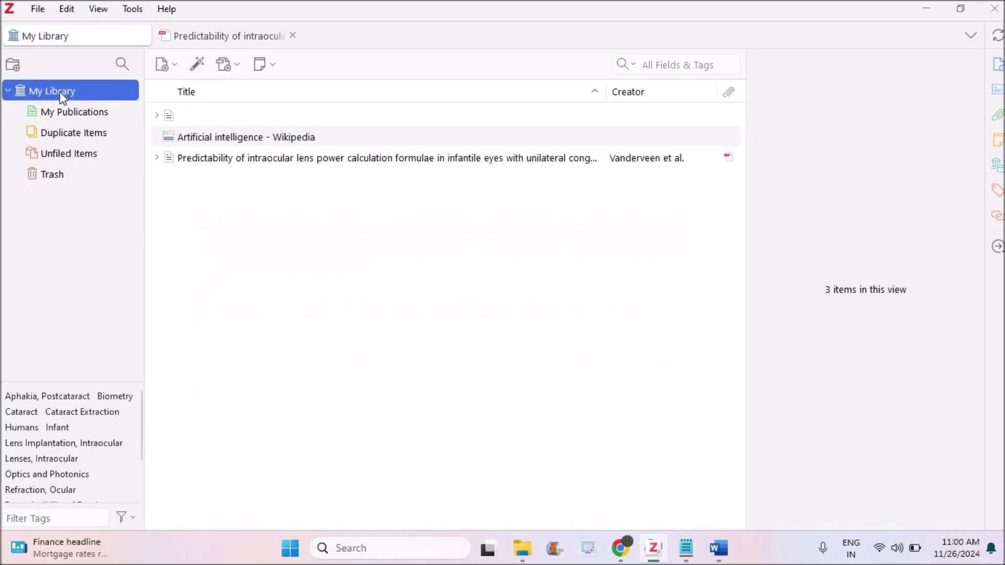
left_click(926, 8)
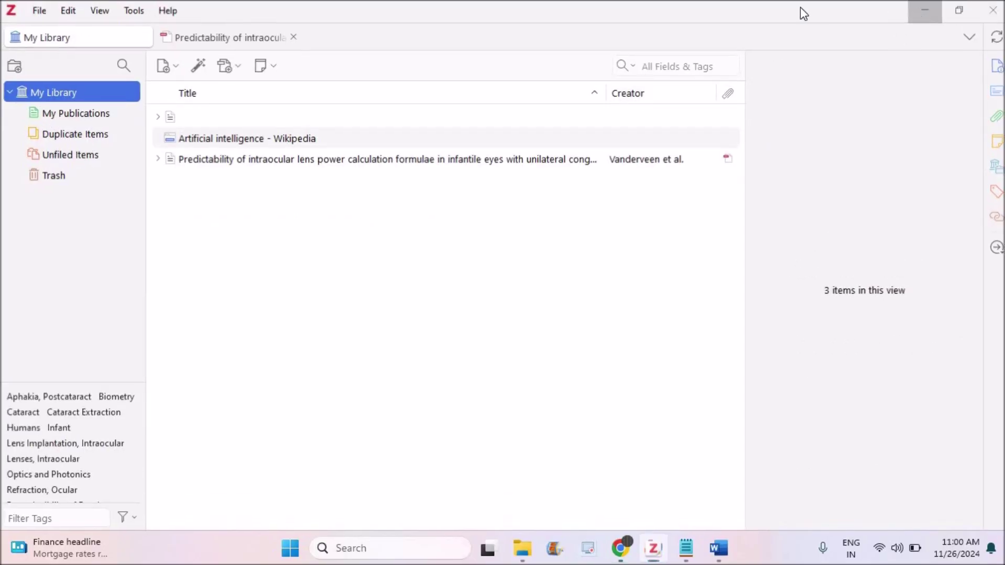
- Save the techanswered VBA question page to Zotero into My Library
right_click(831, 43)
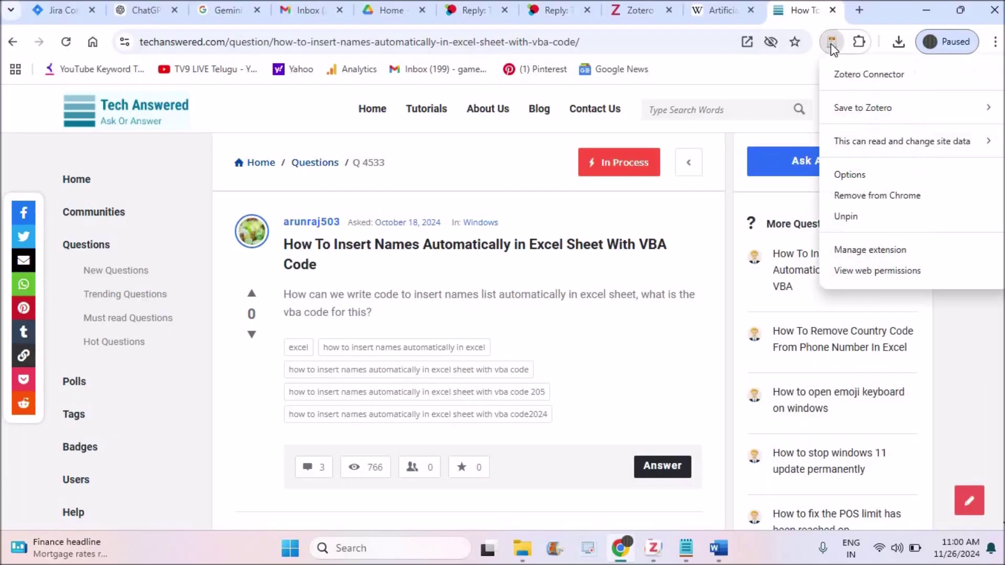
mouse_move(859, 108)
left_click(733, 194)
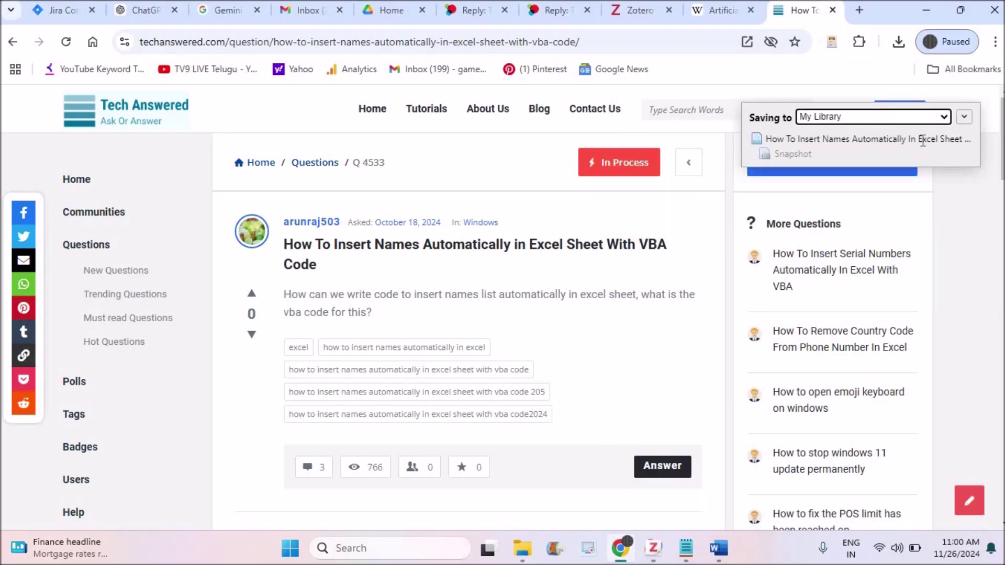
left_click(964, 117)
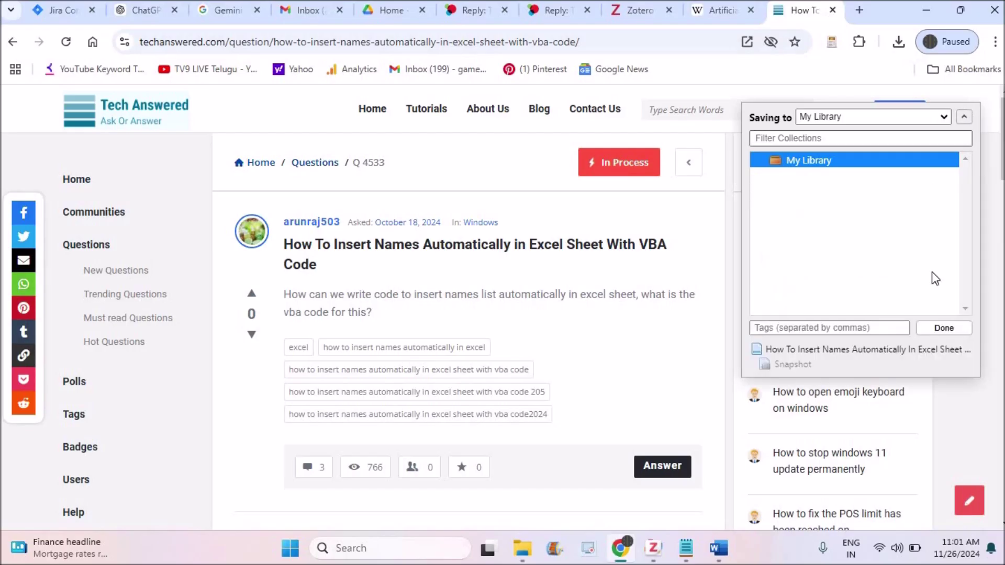
left_click(943, 327)
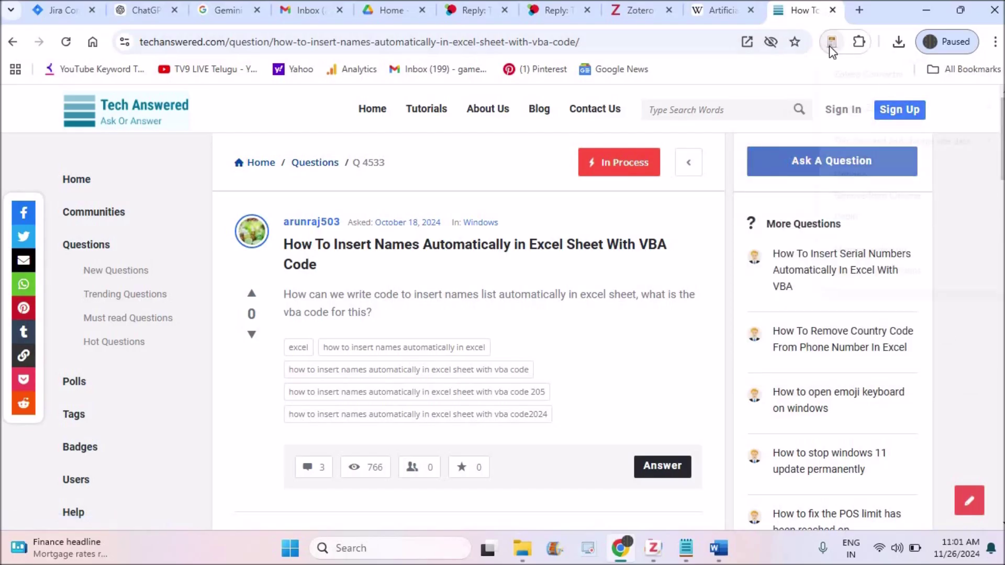
- Use the Zotero Connector save menu again, check the saved page in Zotero, then return to the browser
right_click(831, 44)
mouse_move(849, 116)
left_click(768, 135)
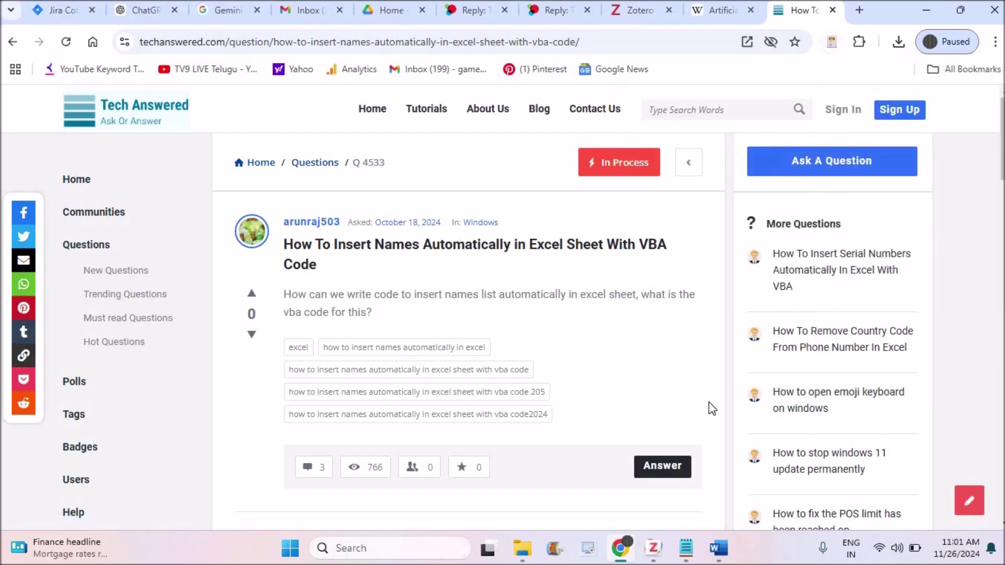
mouse_move(667, 551)
left_click(655, 504)
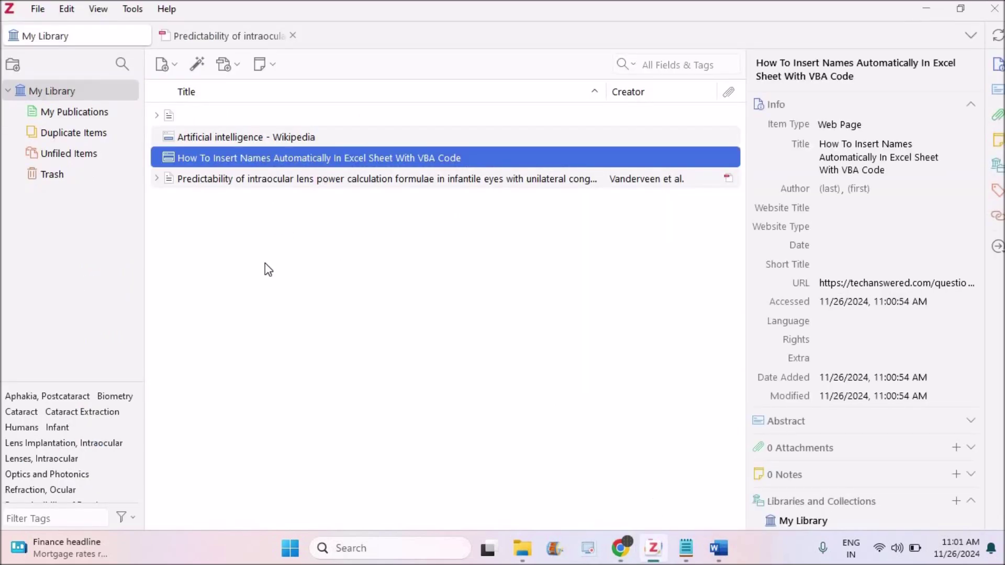
mouse_move(671, 552)
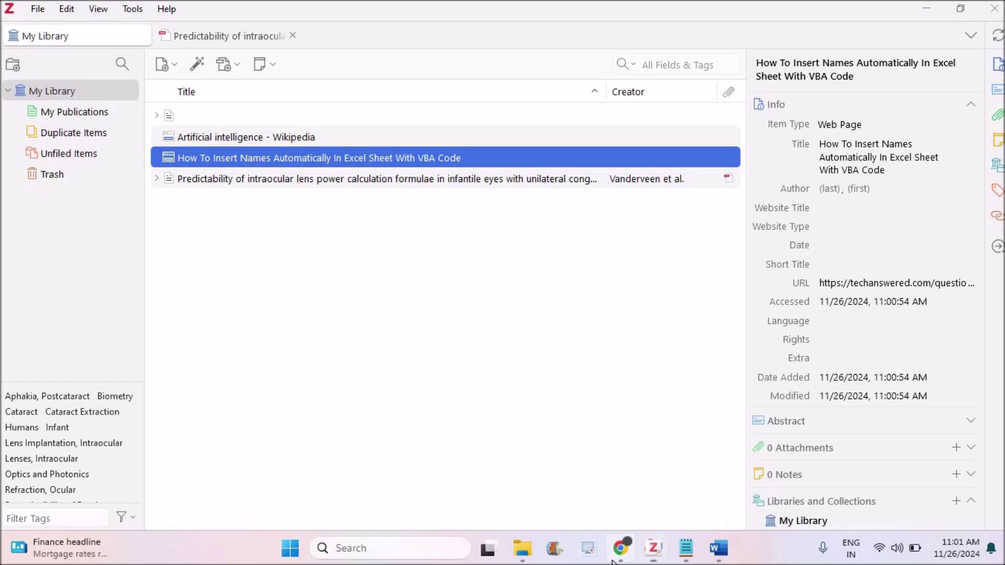
left_click(613, 562)
- Save the techanswered VBA page to My Library again as Web Page with Snapshot
right_click(836, 43)
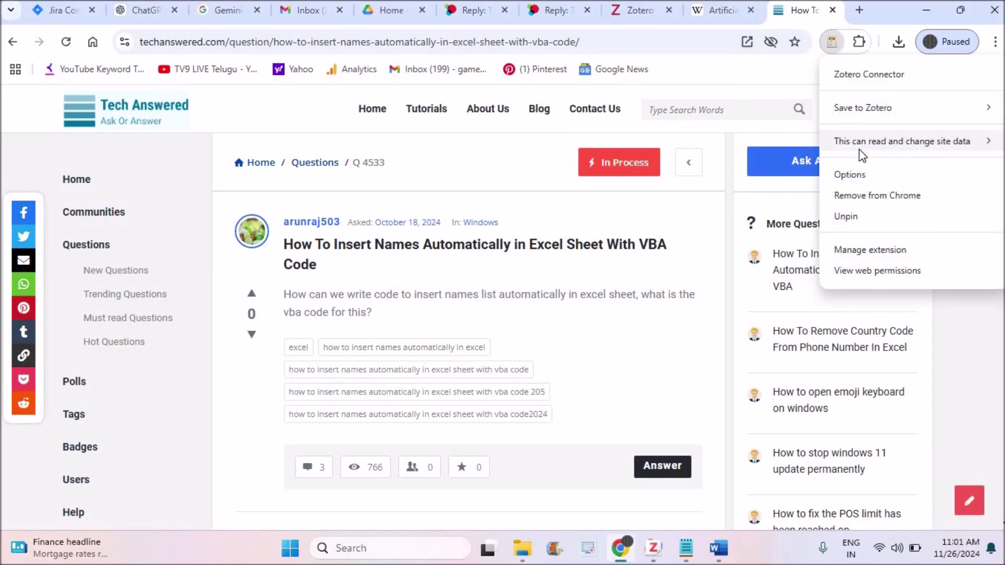
mouse_move(868, 144)
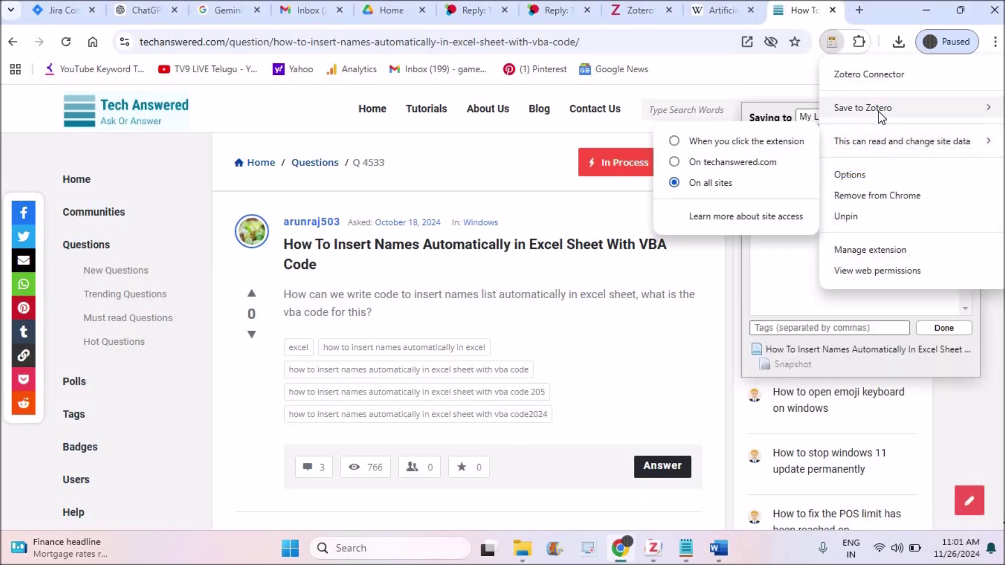
mouse_move(878, 111)
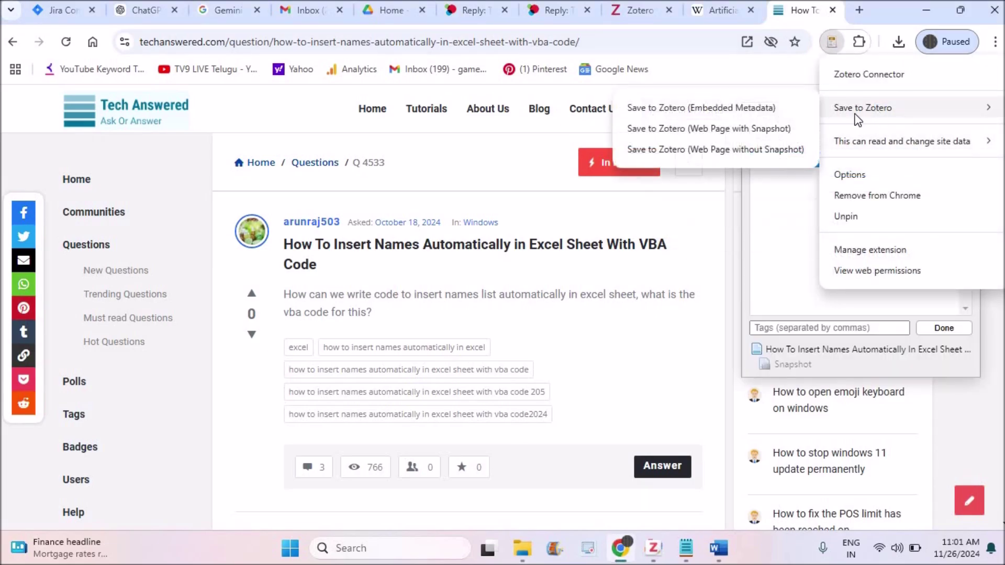
left_click(781, 130)
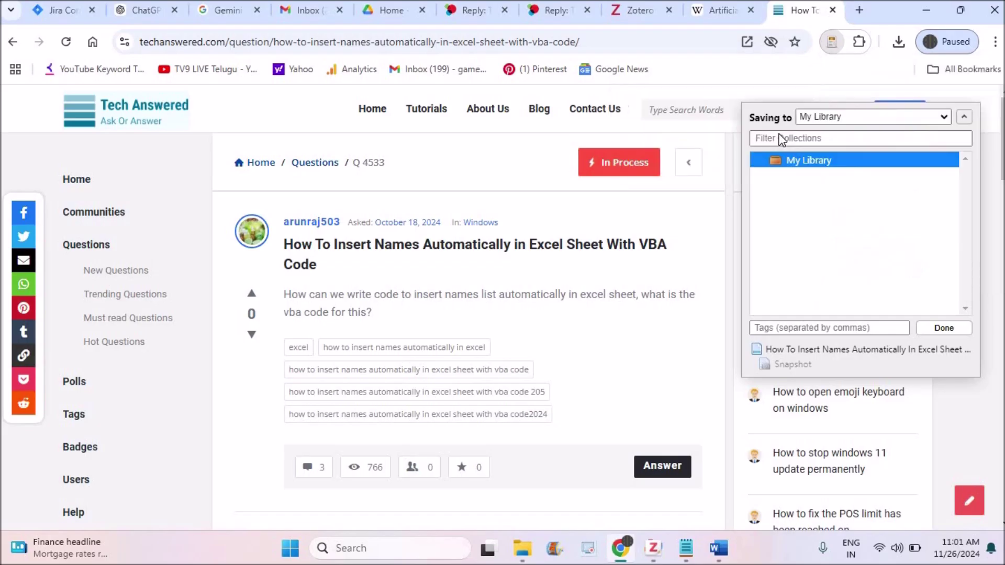
left_click(945, 328)
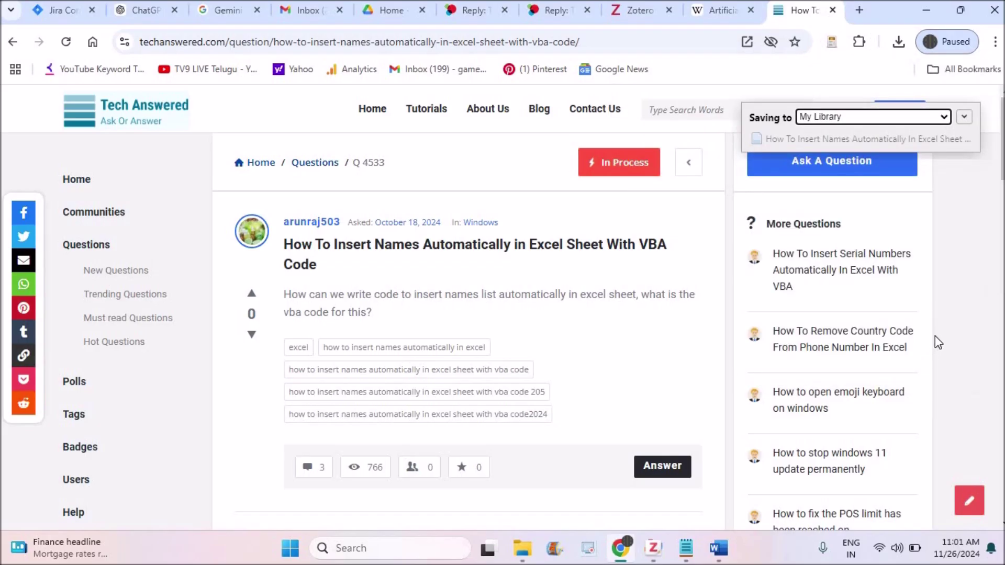
- Merge the two duplicate VBA page entries from Zotero's Duplicate Items
mouse_move(712, 554)
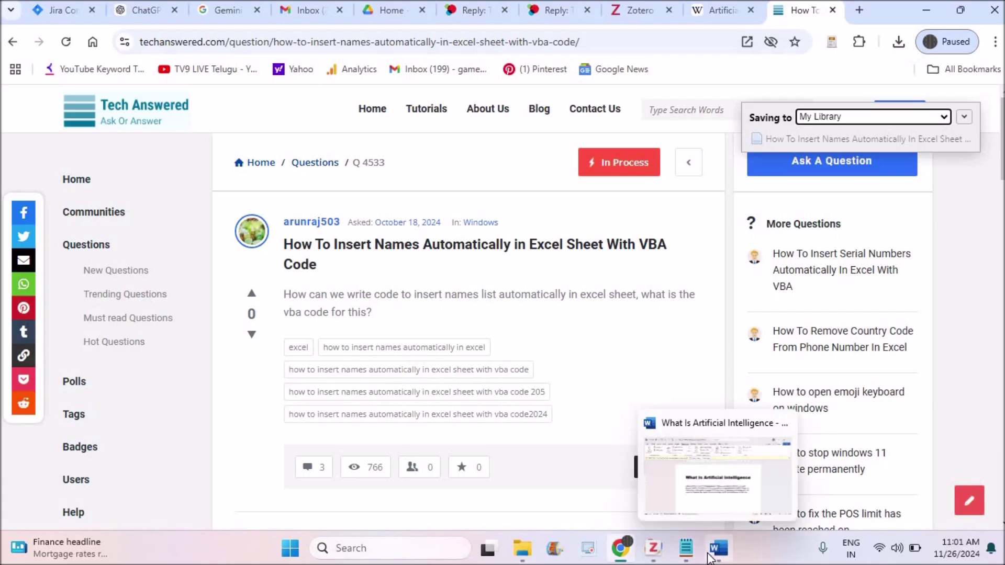
left_click(705, 504)
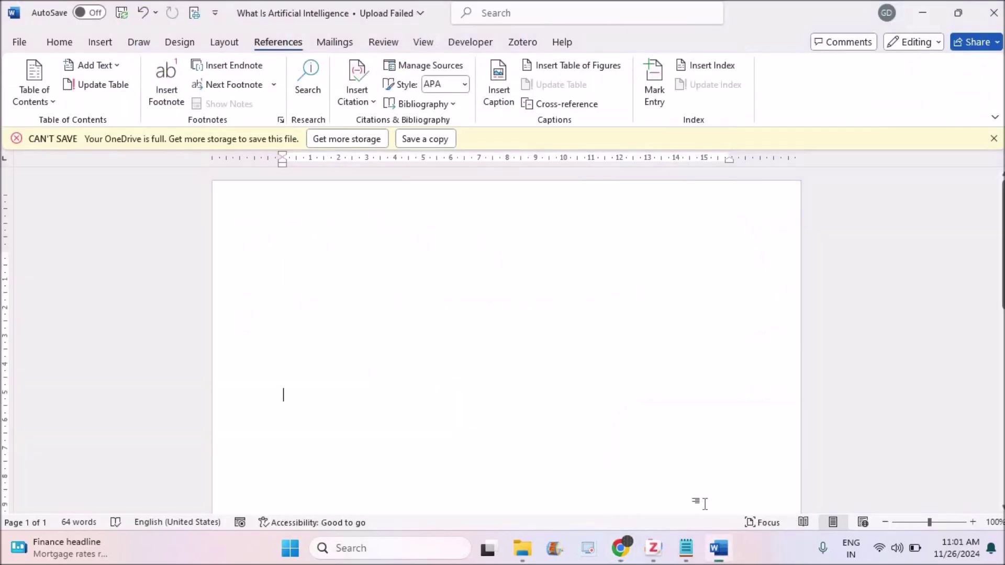
left_click(653, 548)
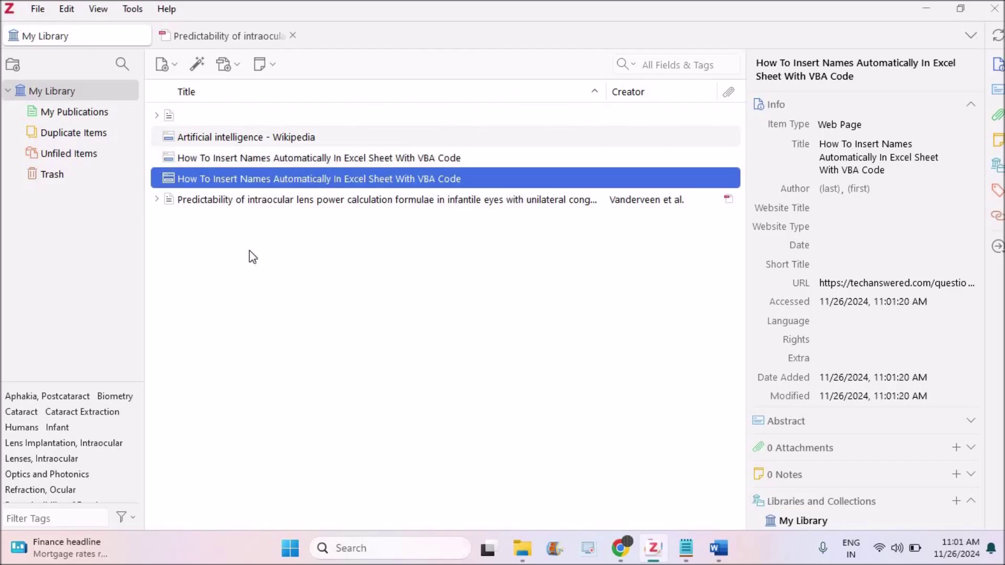
left_click(94, 135)
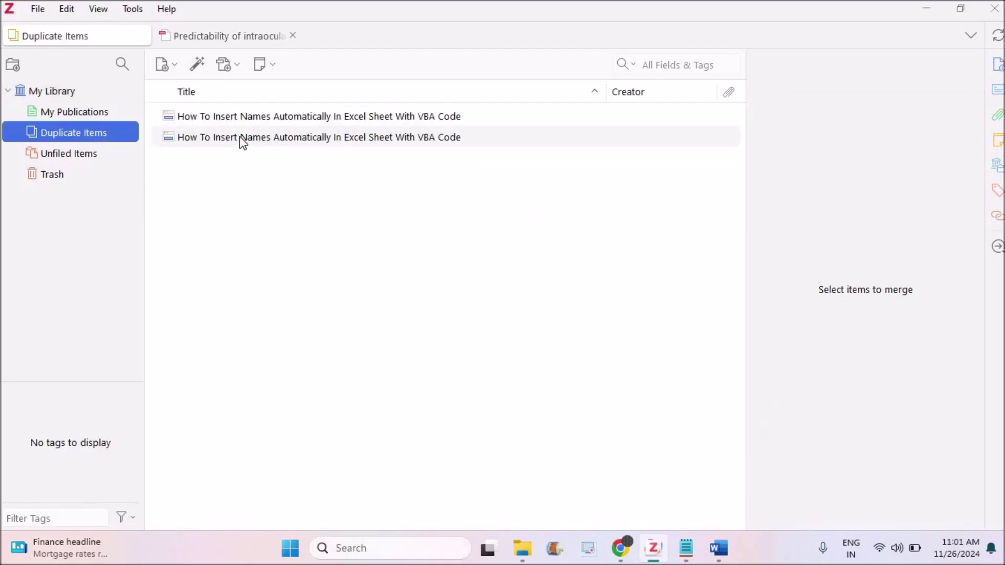
left_click(238, 137)
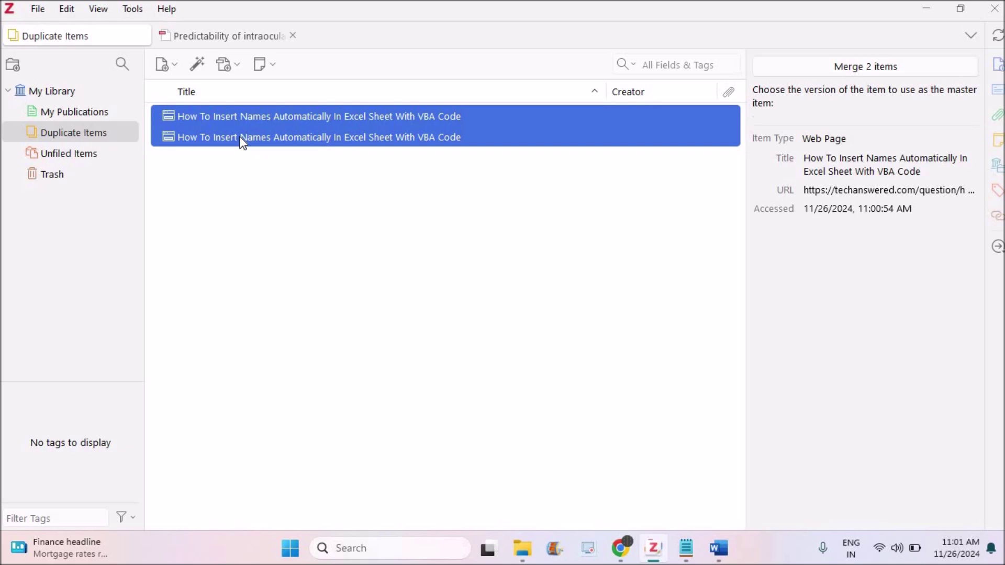
left_click(799, 61)
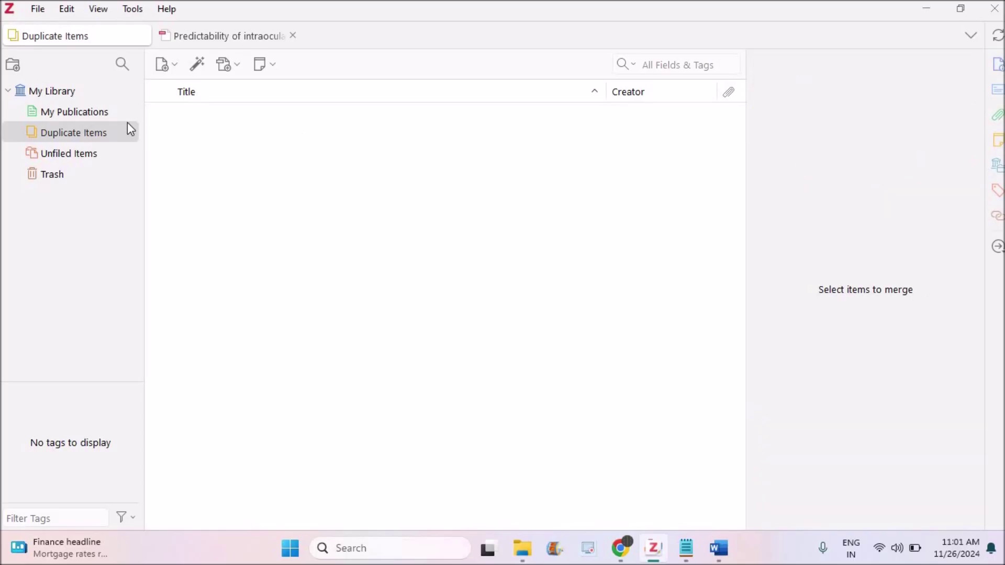
- Move the intraocular lens Predictability article from My Library to the Trash
left_click(62, 93)
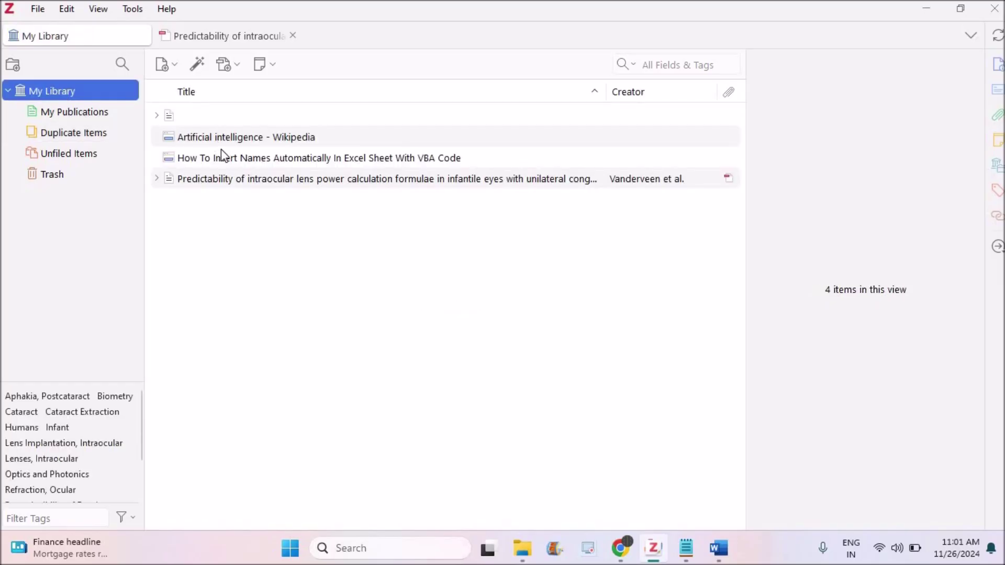
left_click(259, 183)
right_click(259, 189)
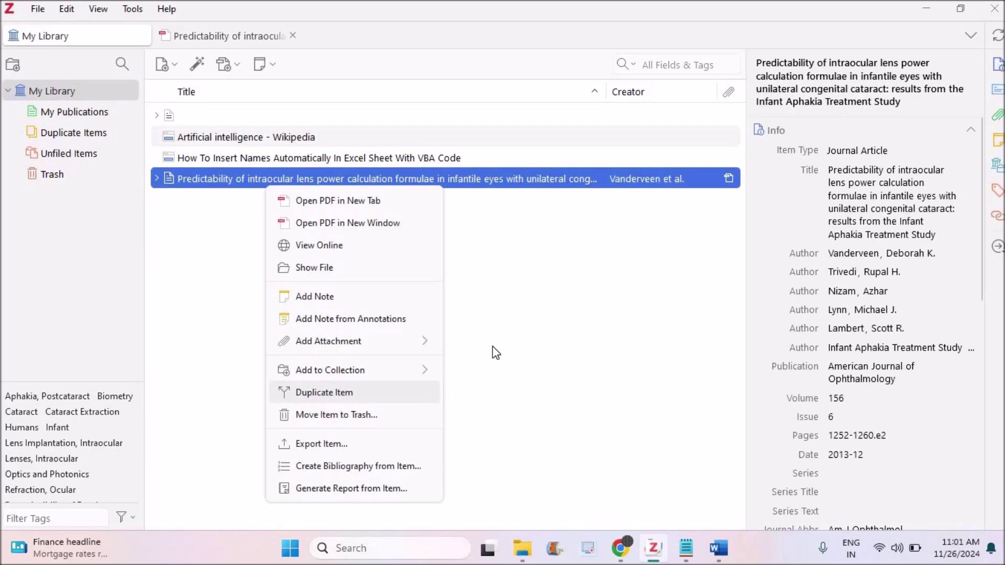
key("Delete")
left_click(563, 291)
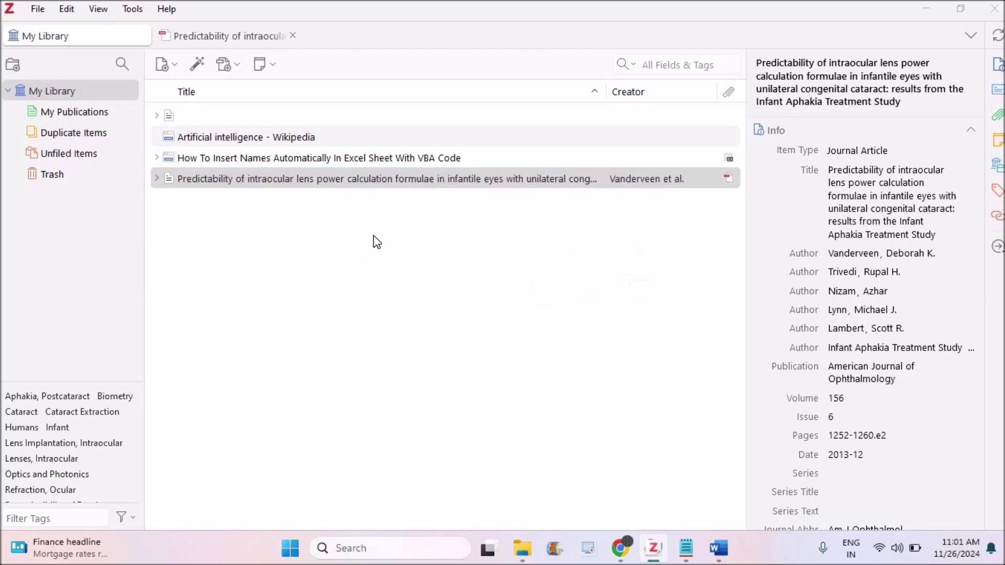
- Permanently empty the Trash and return to the full My Library list
left_click(62, 167)
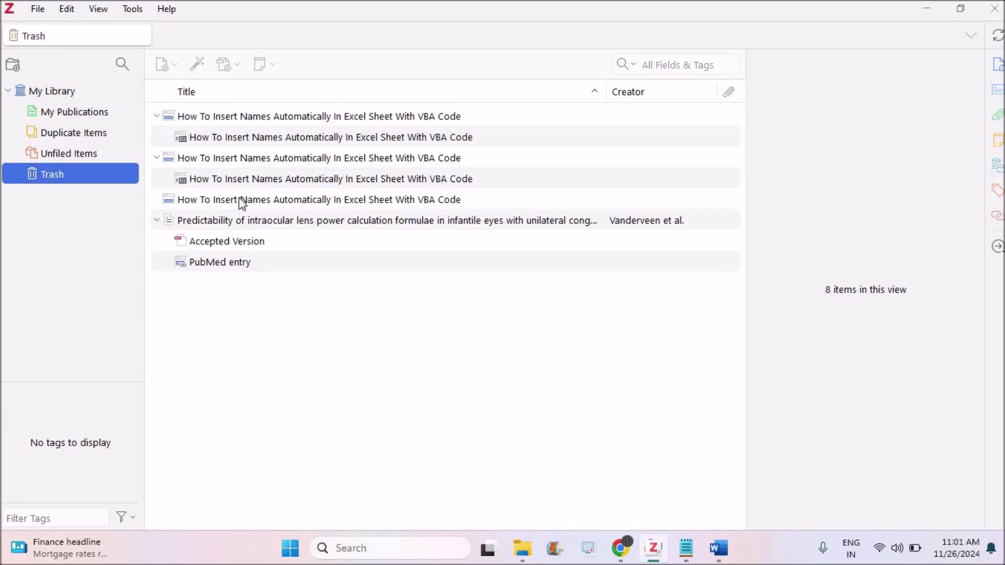
right_click(83, 178)
left_click(112, 195)
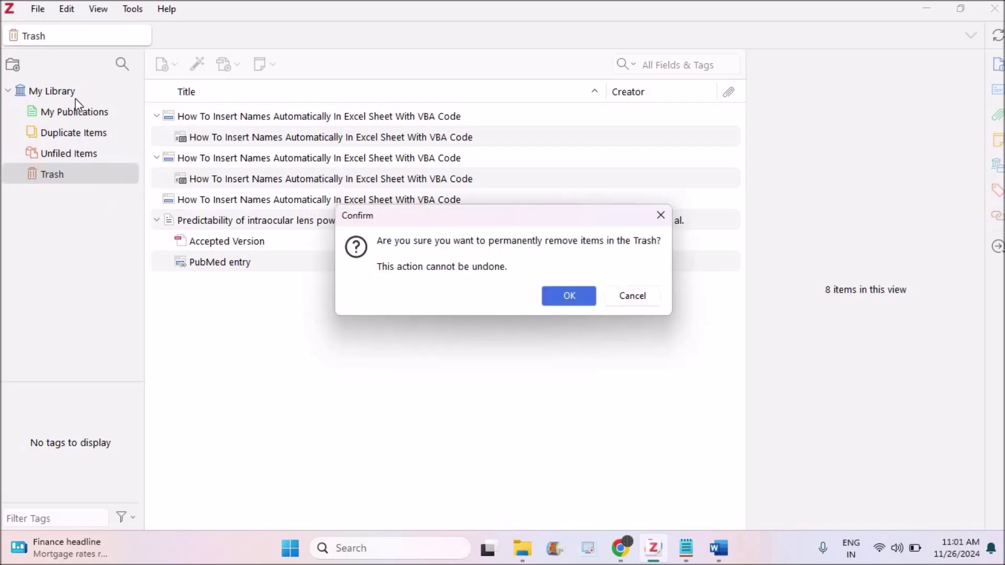
left_click(571, 296)
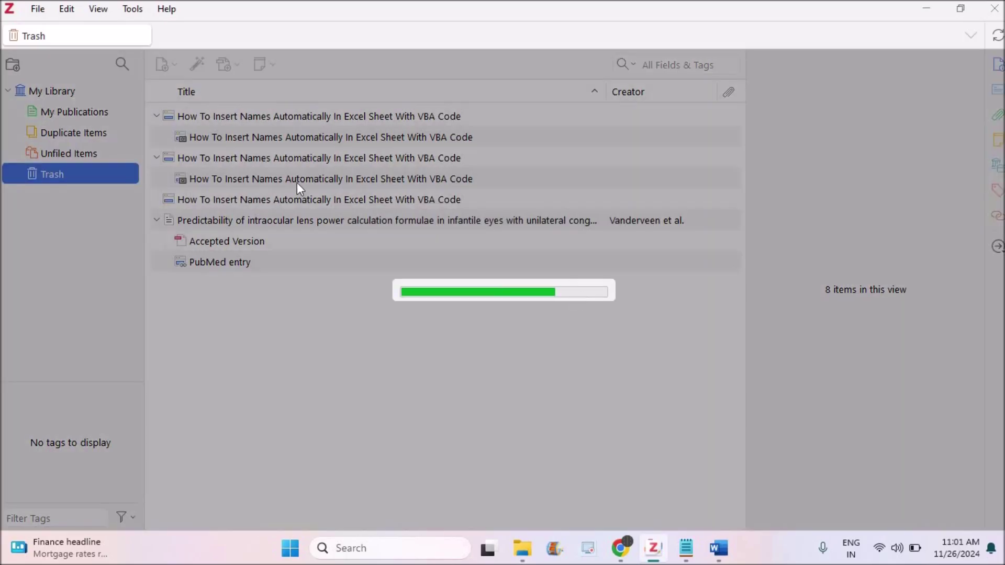
left_click(80, 95)
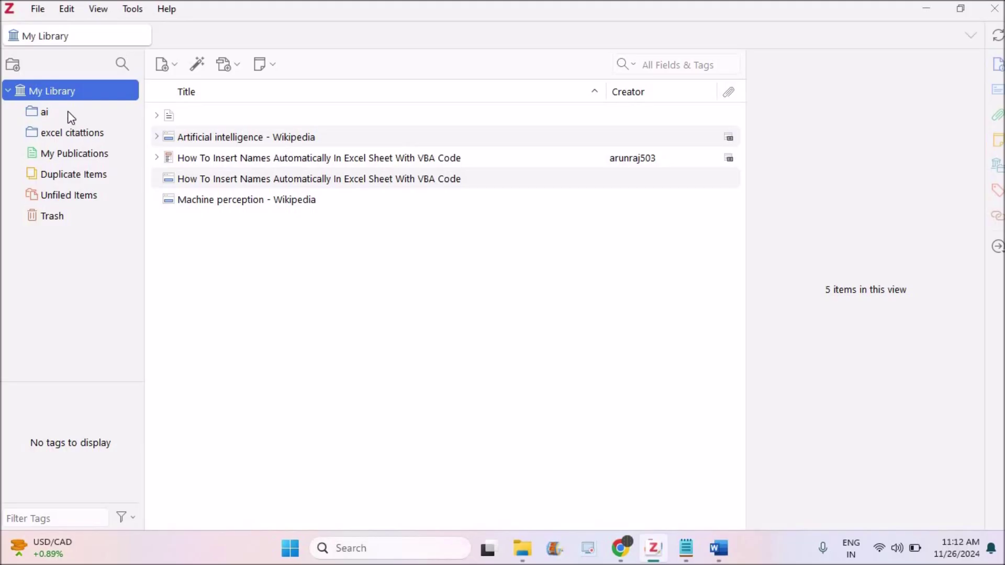
- Create a new collection named 'imp' under My Library
right_click(69, 95)
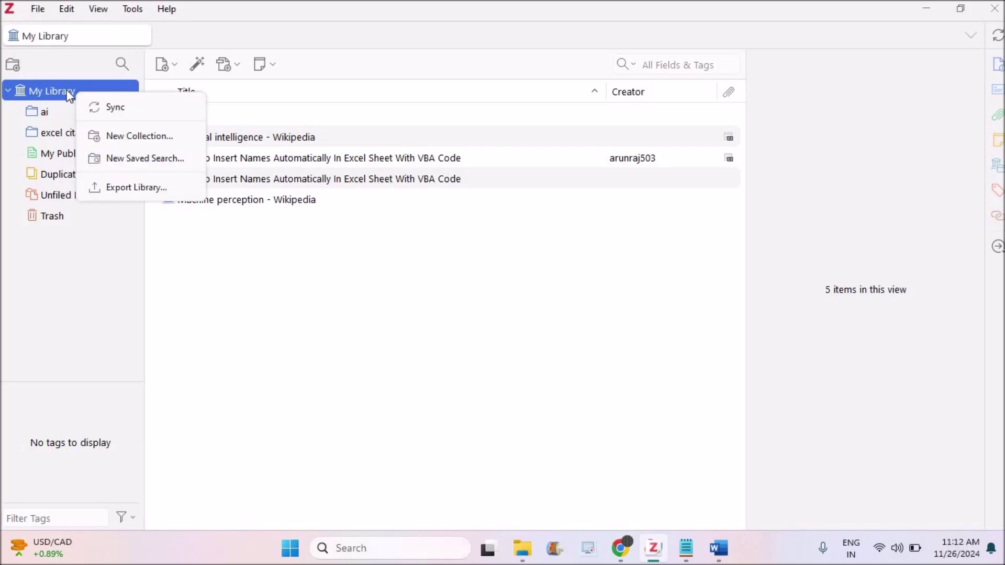
left_click(127, 139)
type("imp")
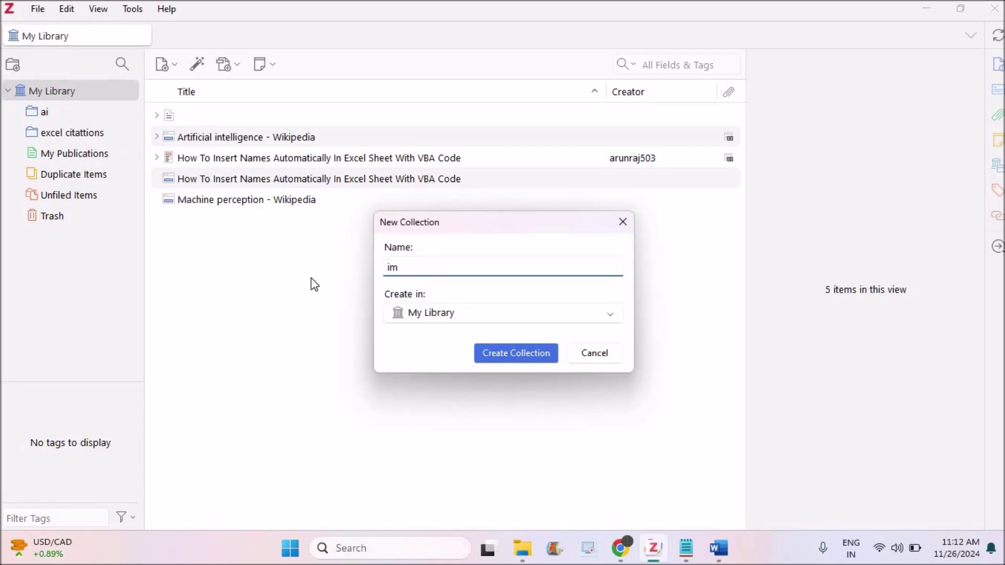
left_click(498, 357)
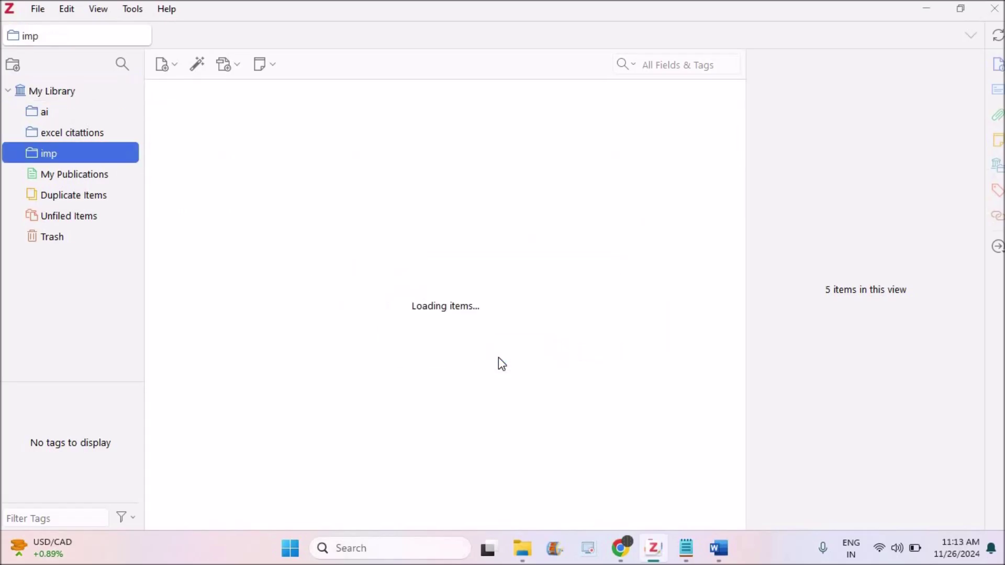
left_click(76, 92)
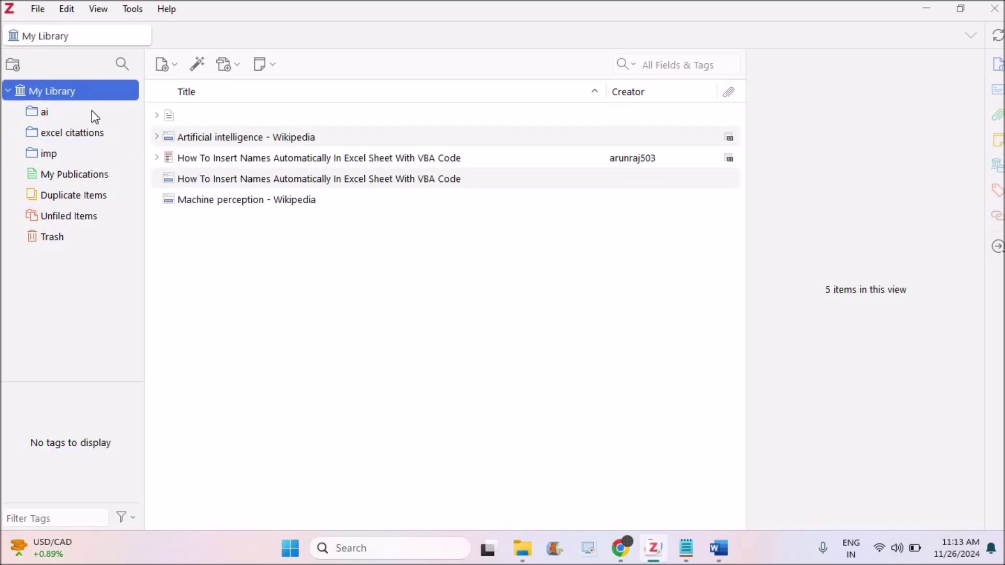
- File the Artificial intelligence - Wikipedia item into the imp collection
left_click(77, 153)
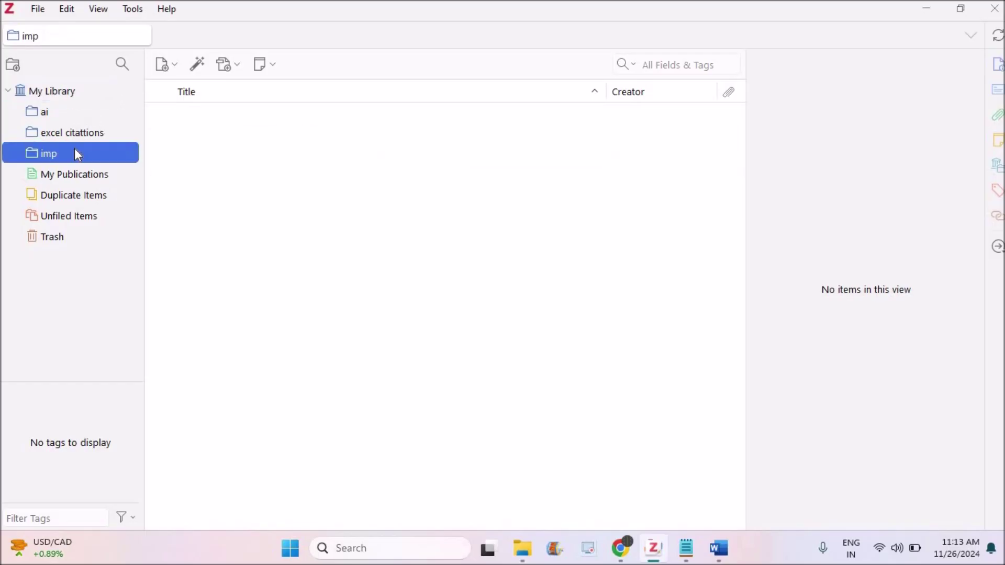
left_click(75, 97)
left_click_drag(76, 155, 56, 152)
left_click(64, 97)
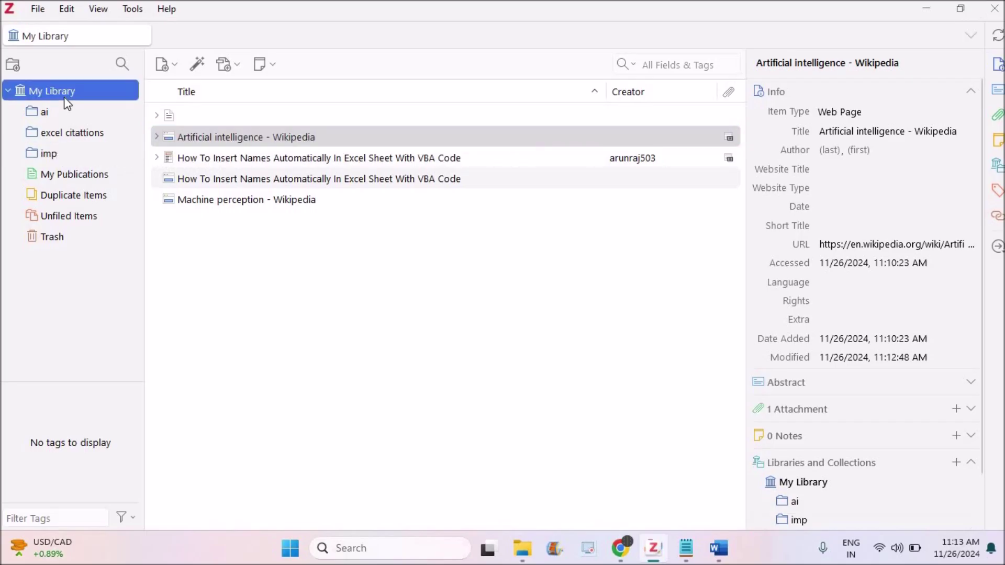
- Review the imp, ai and excel citattions collections, then return to My Library
double_click(59, 153)
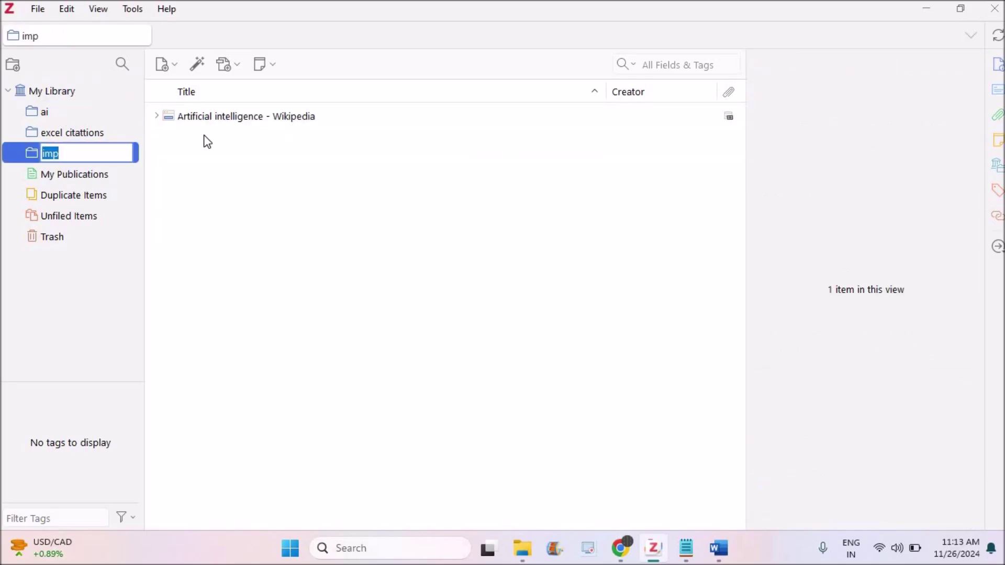
double_click(67, 111)
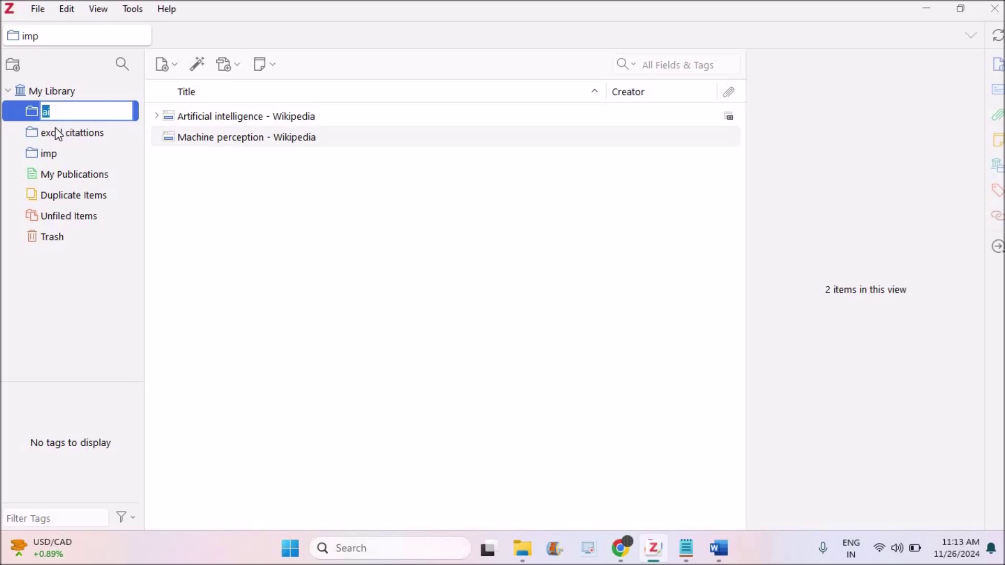
double_click(59, 133)
left_click(86, 93)
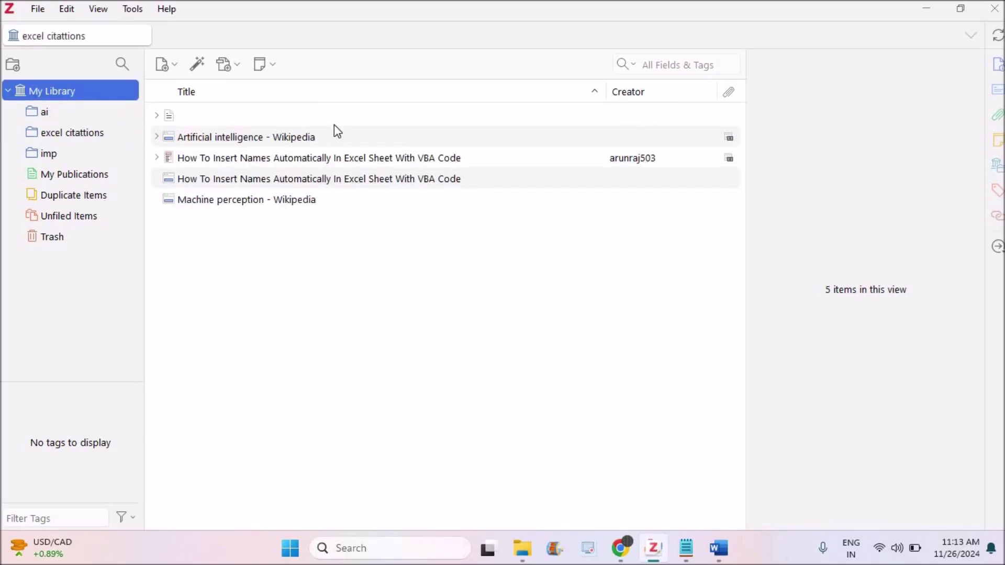
left_click(928, 19)
- Bring the 'What Is Artificial Intelligence' Word document forward and show its Zotero tools
mouse_move(721, 550)
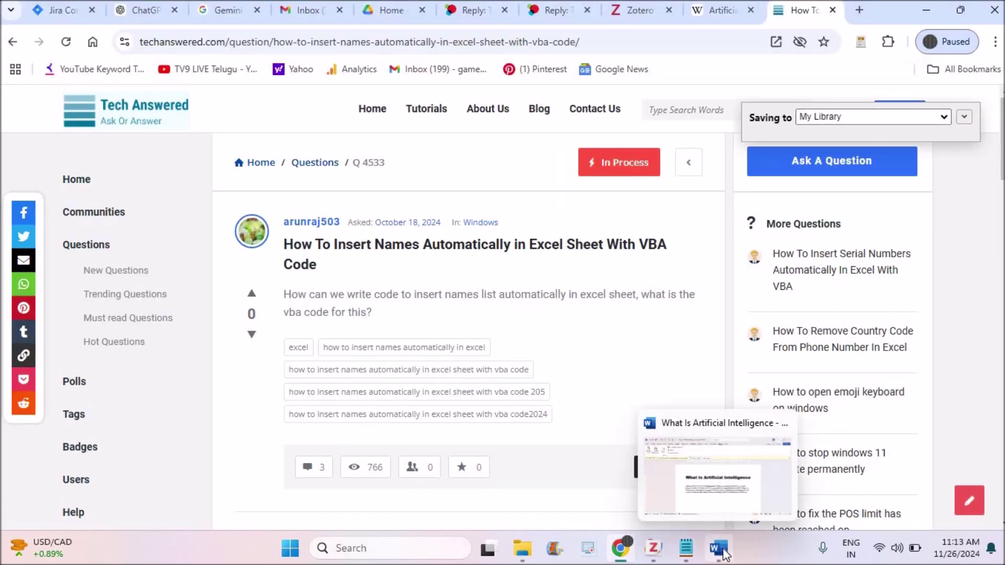
left_click(711, 504)
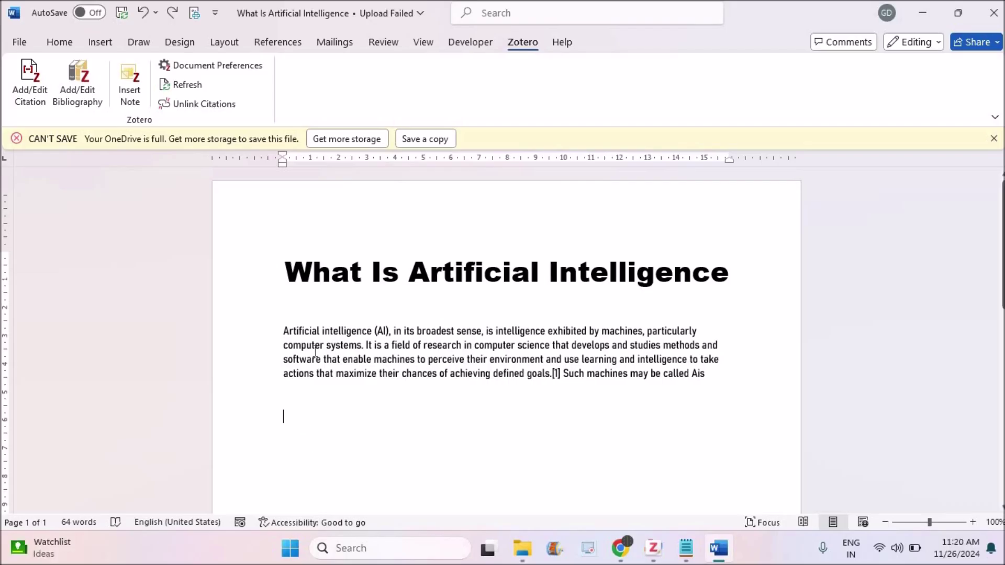
left_click(463, 47)
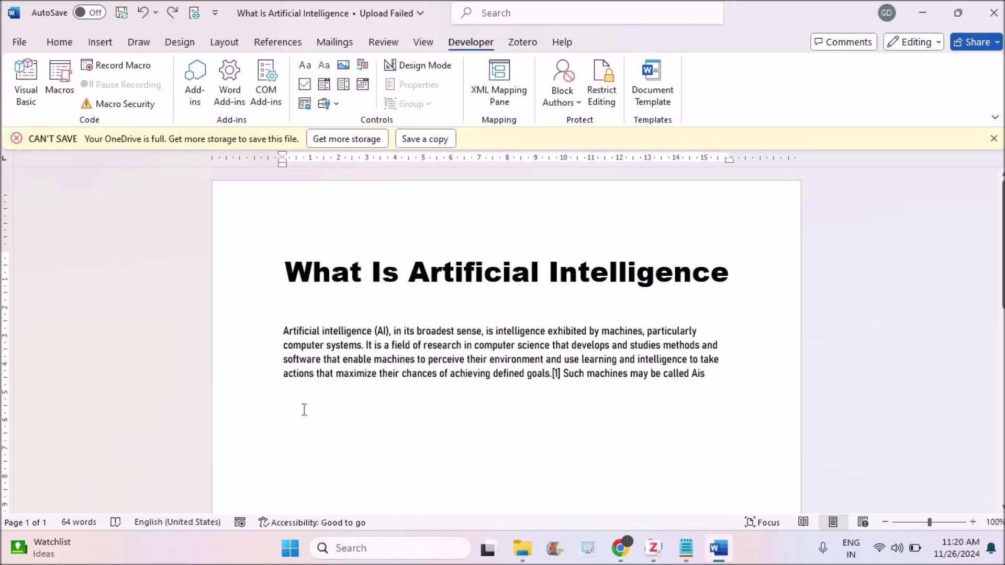
left_click(522, 44)
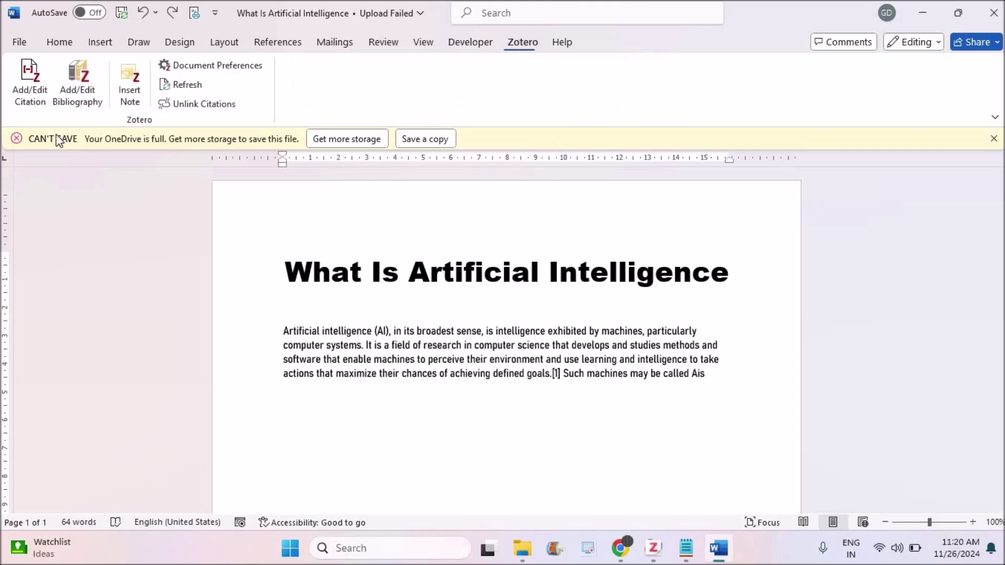
- Insert a Zotero citation for Artificial intelligence - Wikipedia, found by searching 'art'
left_click(33, 99)
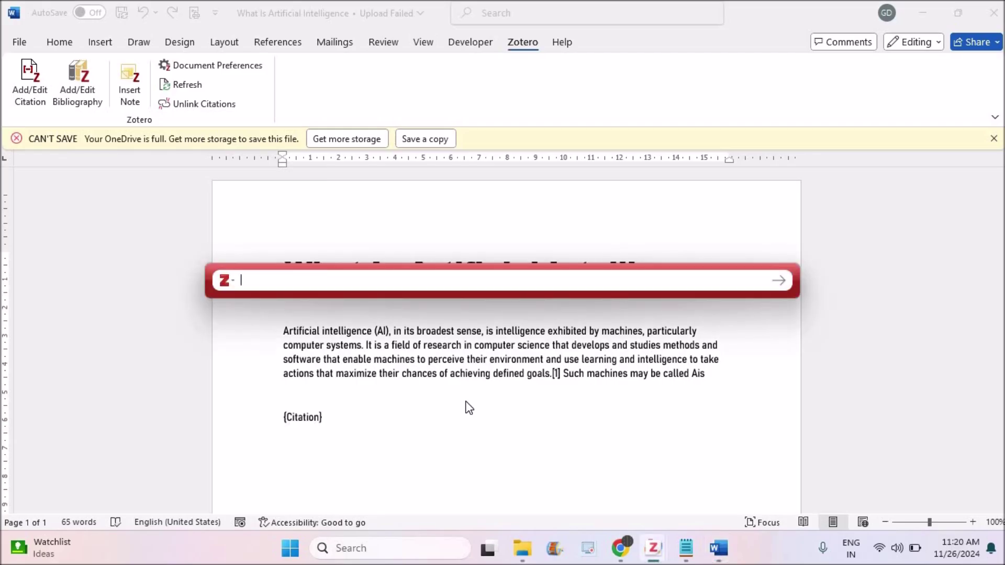
type("art")
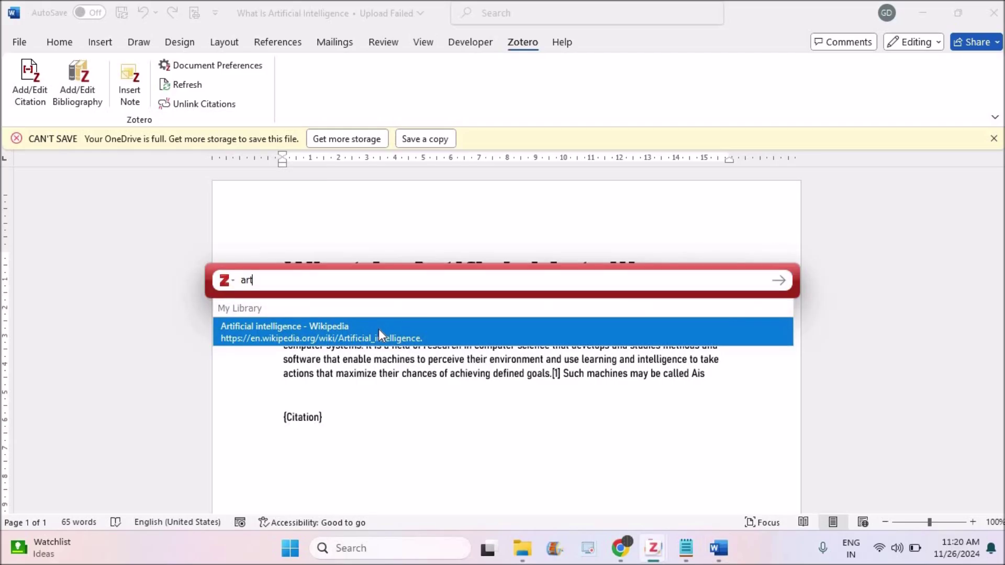
left_click(378, 329)
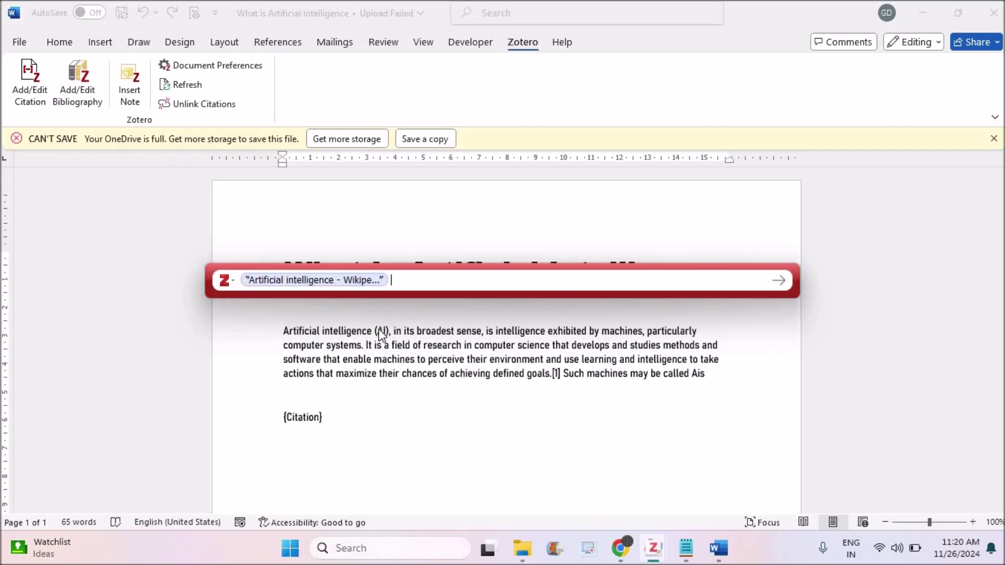
left_click(778, 282)
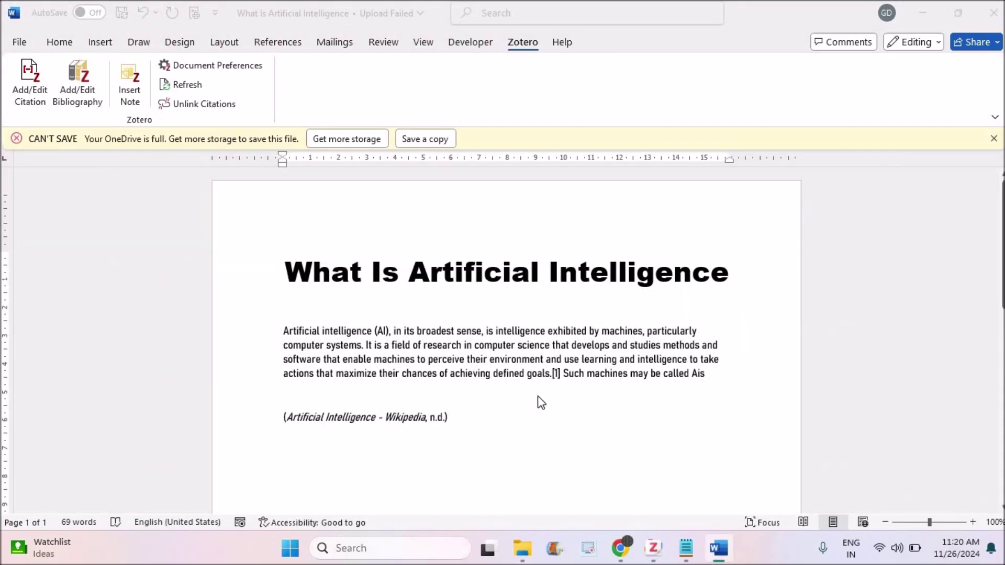
- Replace the citation with an APA bibliography entry for Artificial intelligence - Wikipedia
left_click(80, 84)
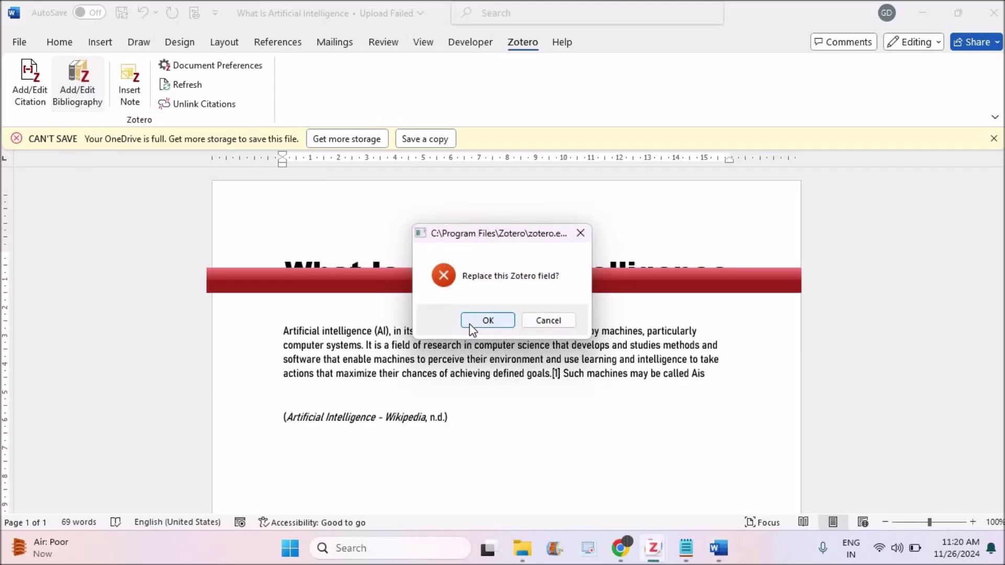
left_click(476, 321)
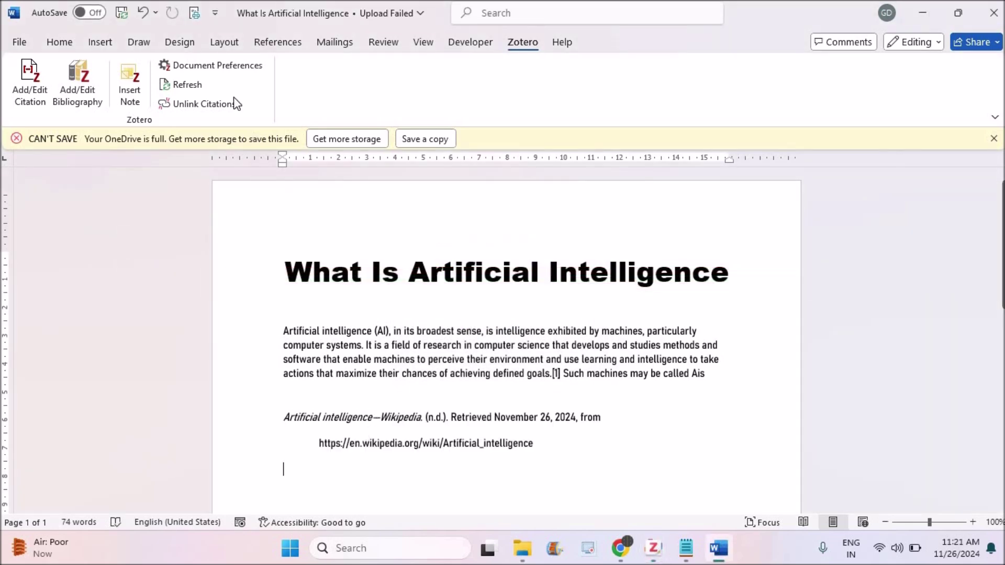
left_click(235, 70)
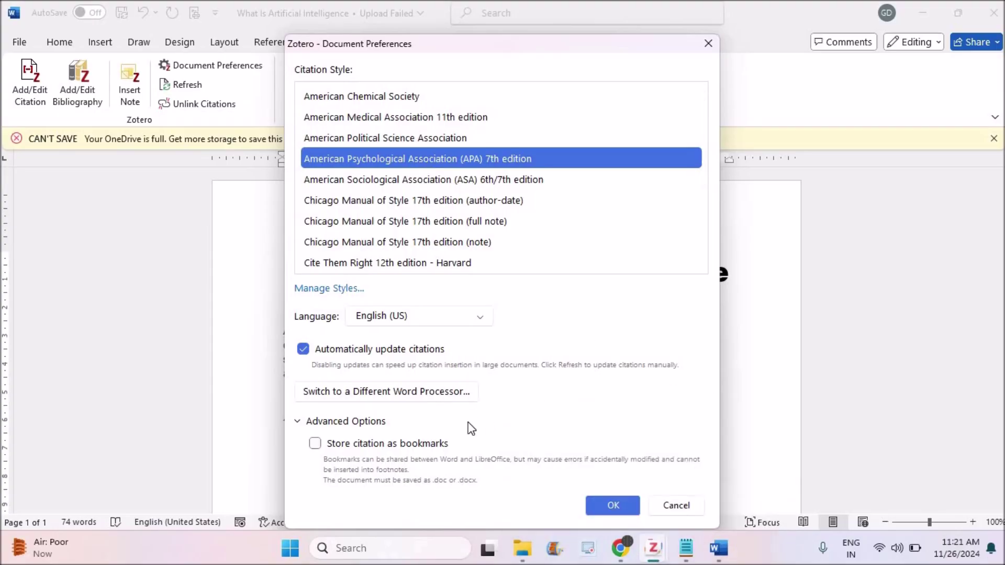
left_click(415, 244)
left_click(611, 456)
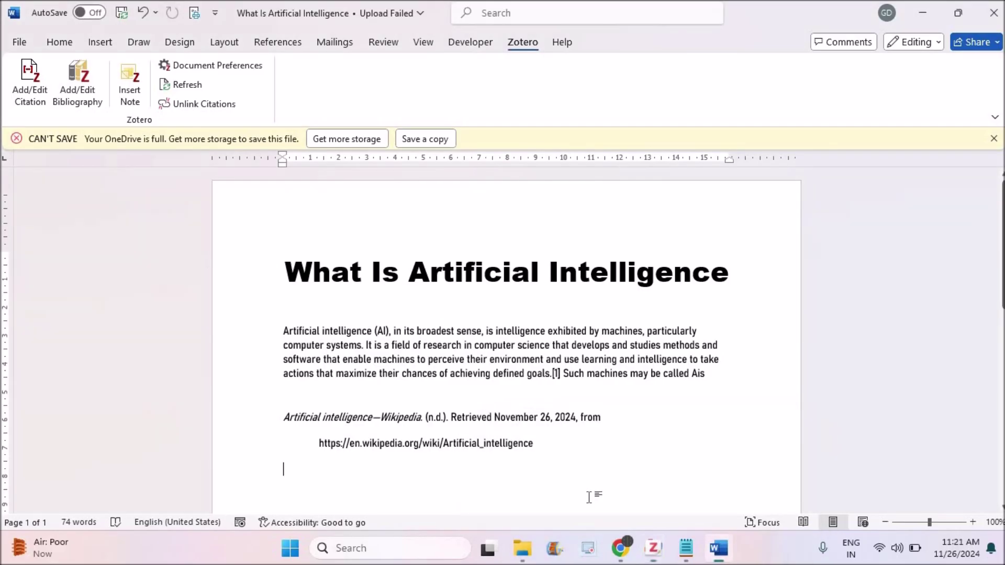
left_click(608, 508)
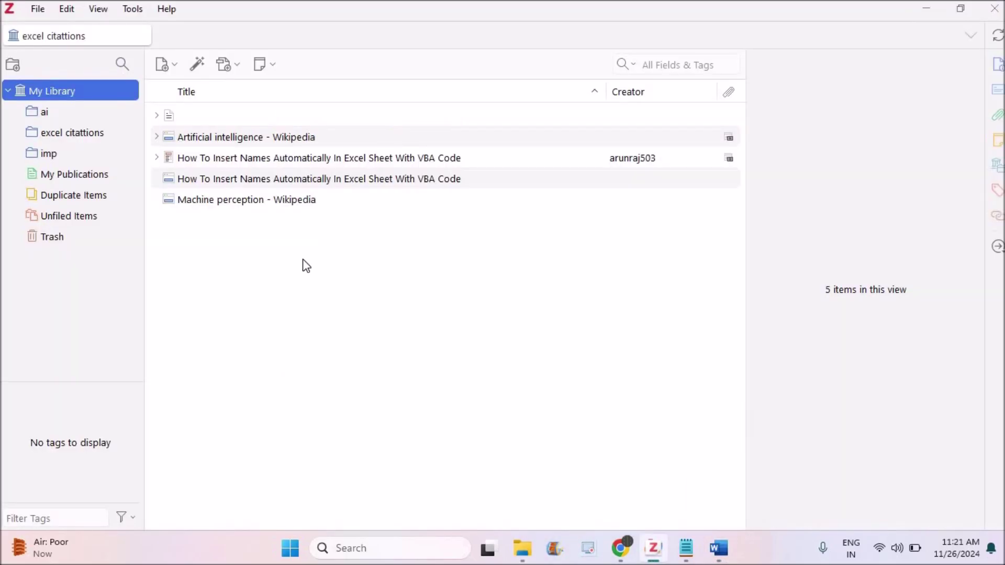
- Open Zotero Settings at the Cite pane and browse the APA 7th and MLA 9th styles
left_click(38, 9)
mouse_move(68, 10)
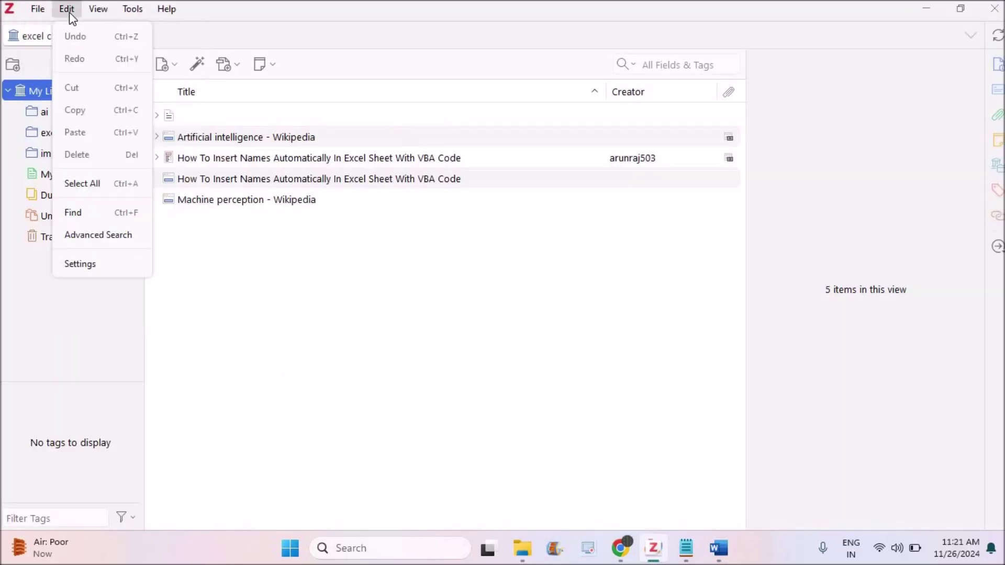
left_click(81, 265)
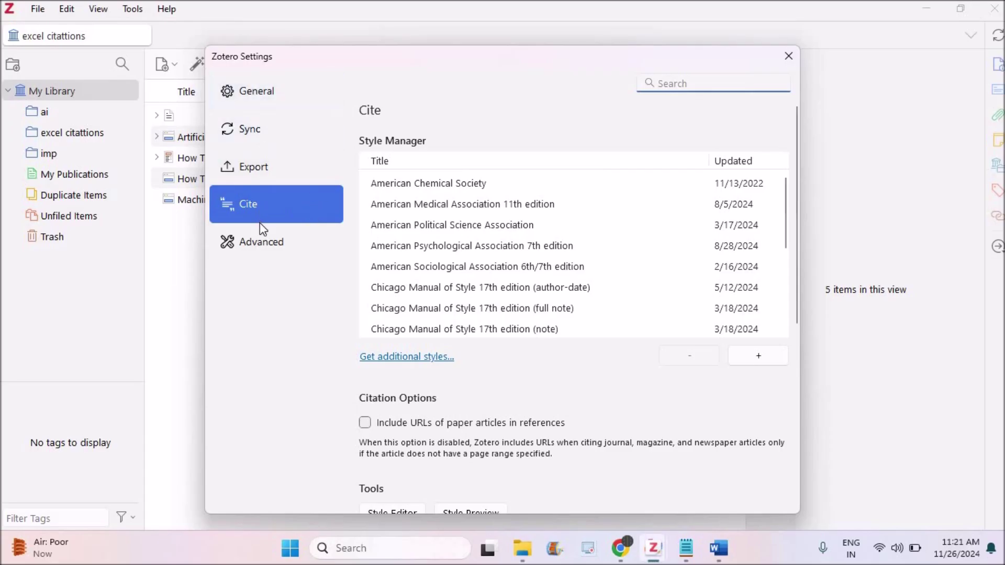
left_click(458, 230)
left_click(459, 246)
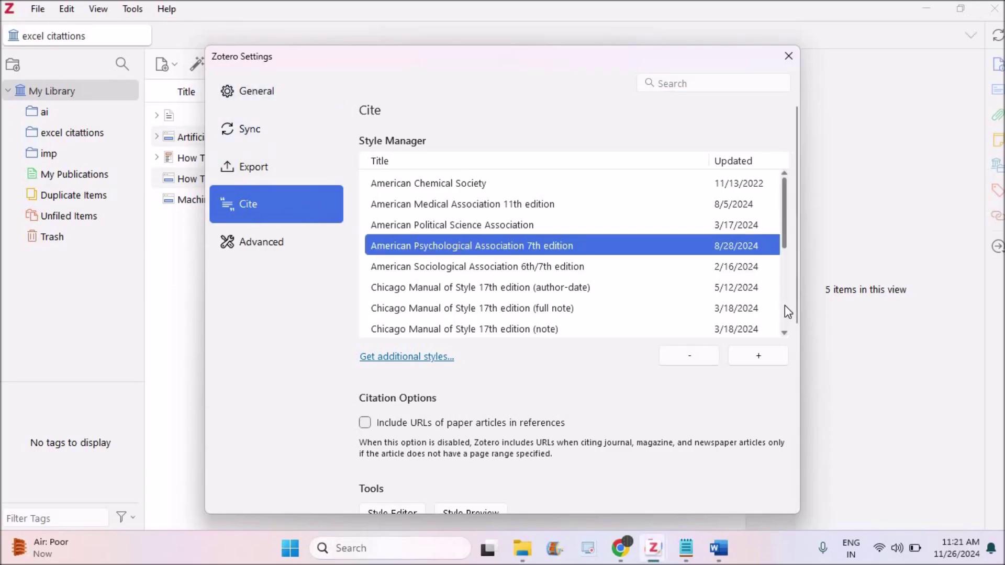
left_click(784, 305)
left_click(425, 281)
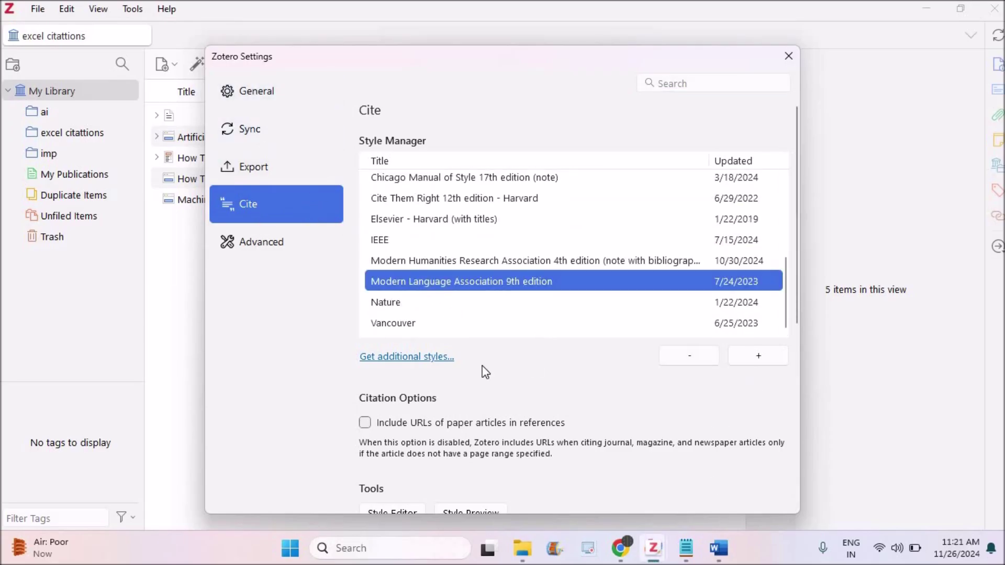
- Cancel adding a style file from Downloads and reselect the MLA 9th edition style
left_click(753, 359)
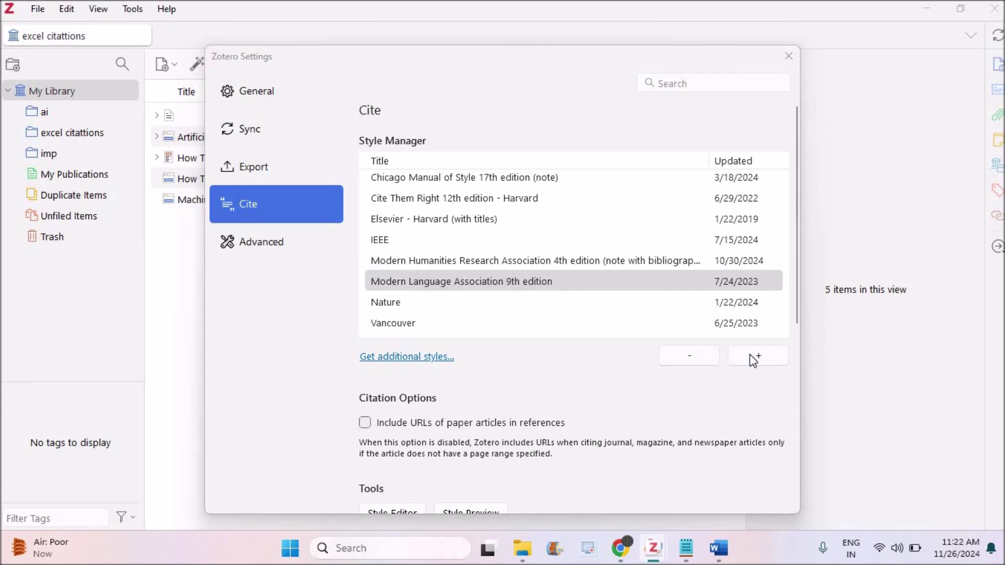
left_click(264, 217)
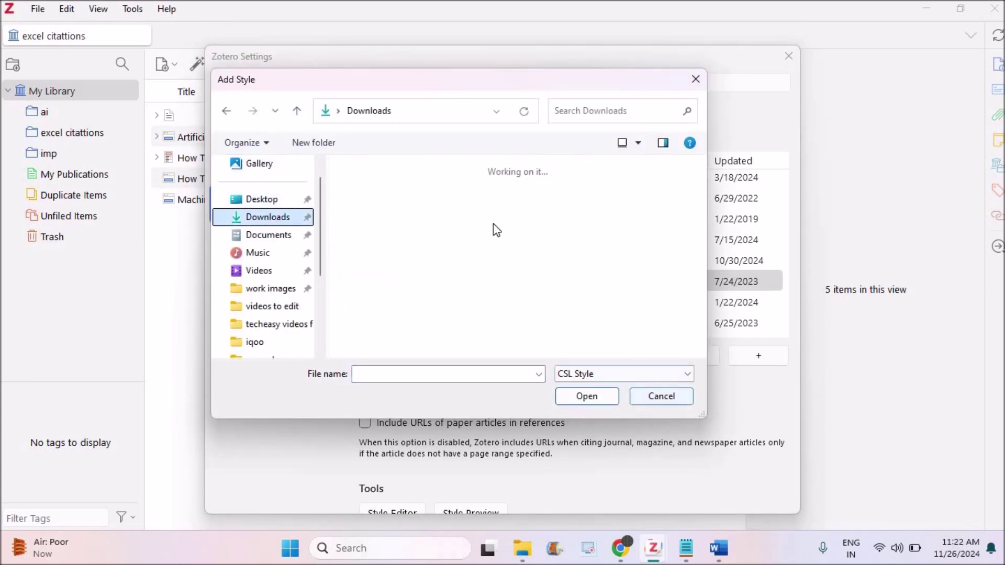
left_click(663, 396)
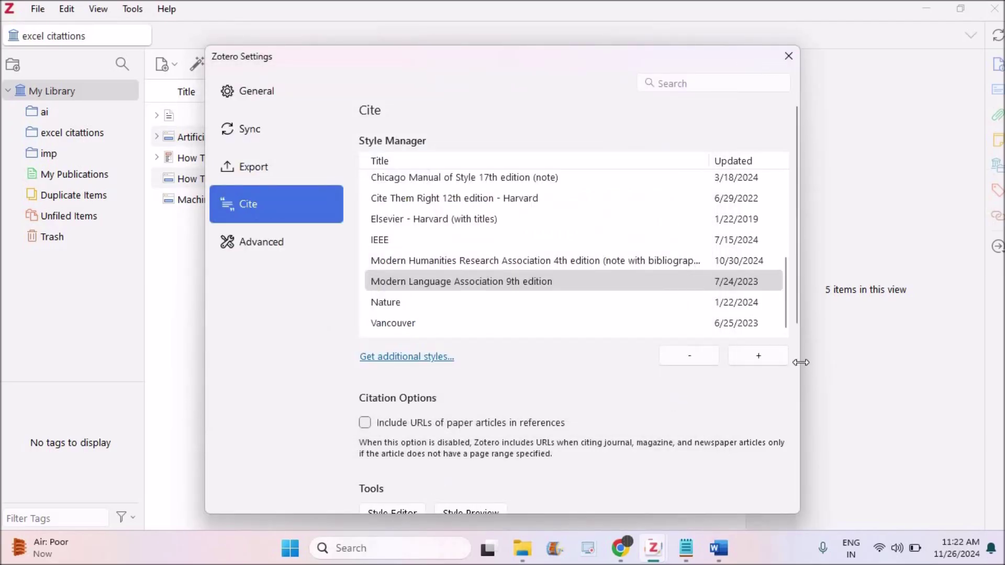
left_click(792, 336)
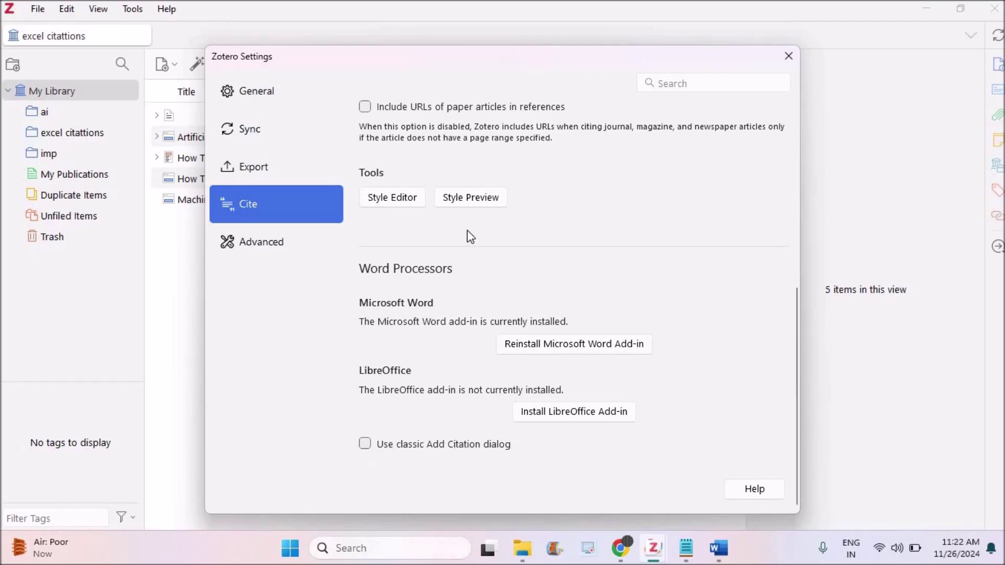
left_click(798, 167)
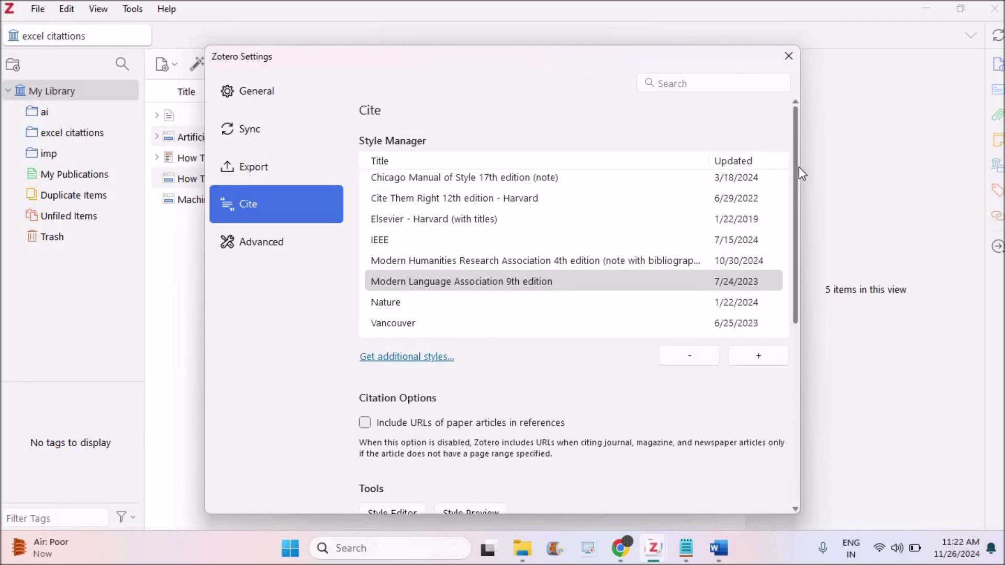
left_click(612, 282)
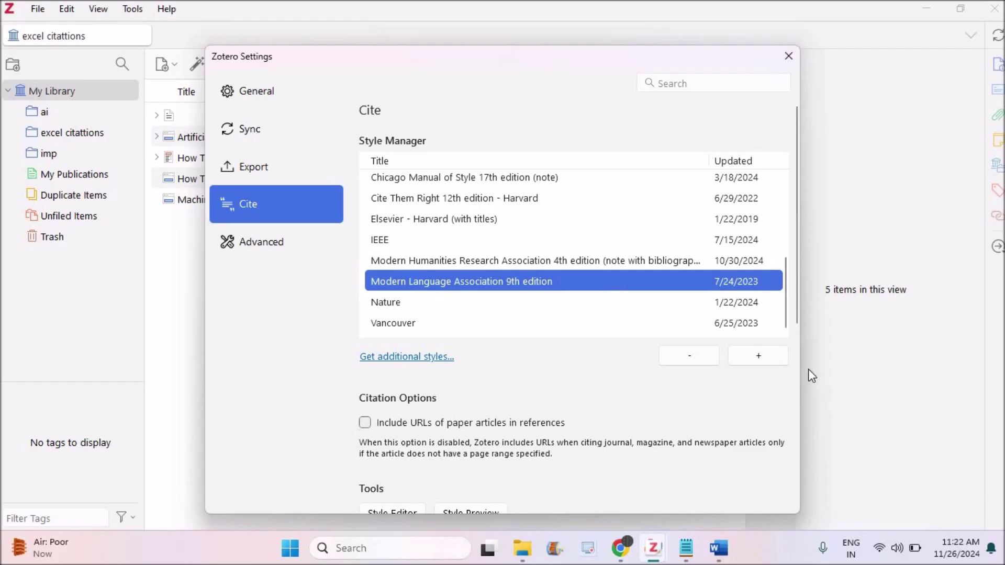
left_click(793, 360)
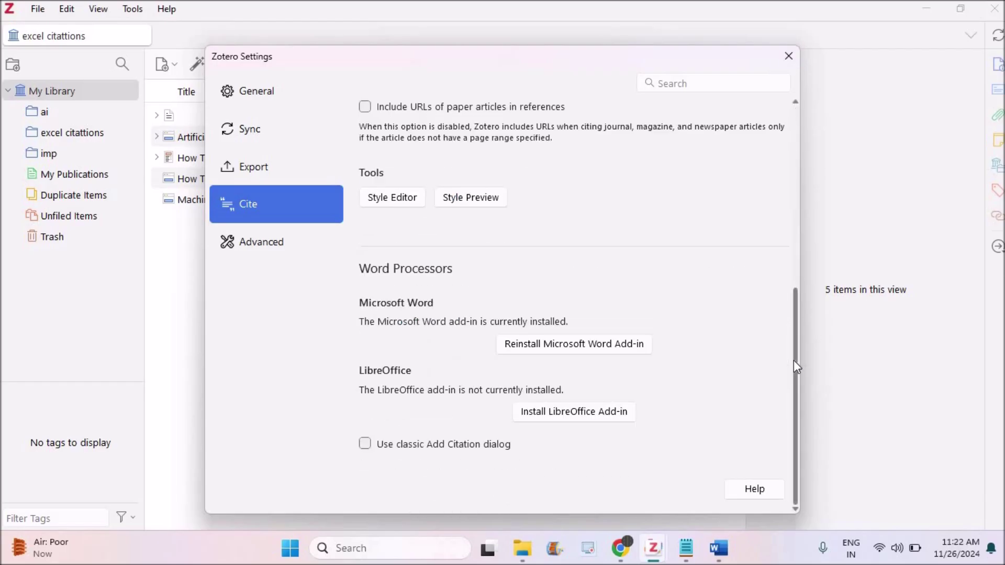
left_click(797, 259)
left_click(568, 287)
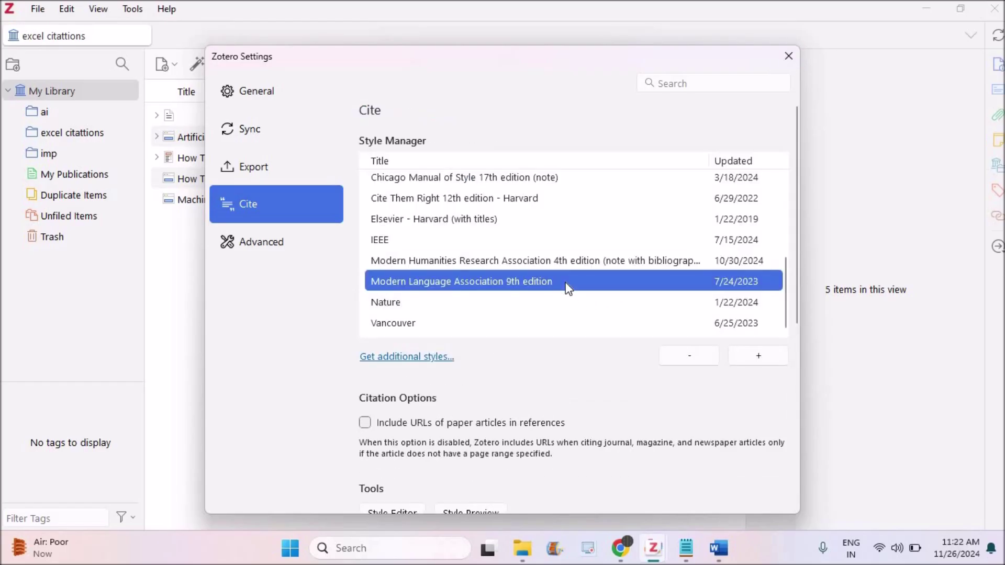